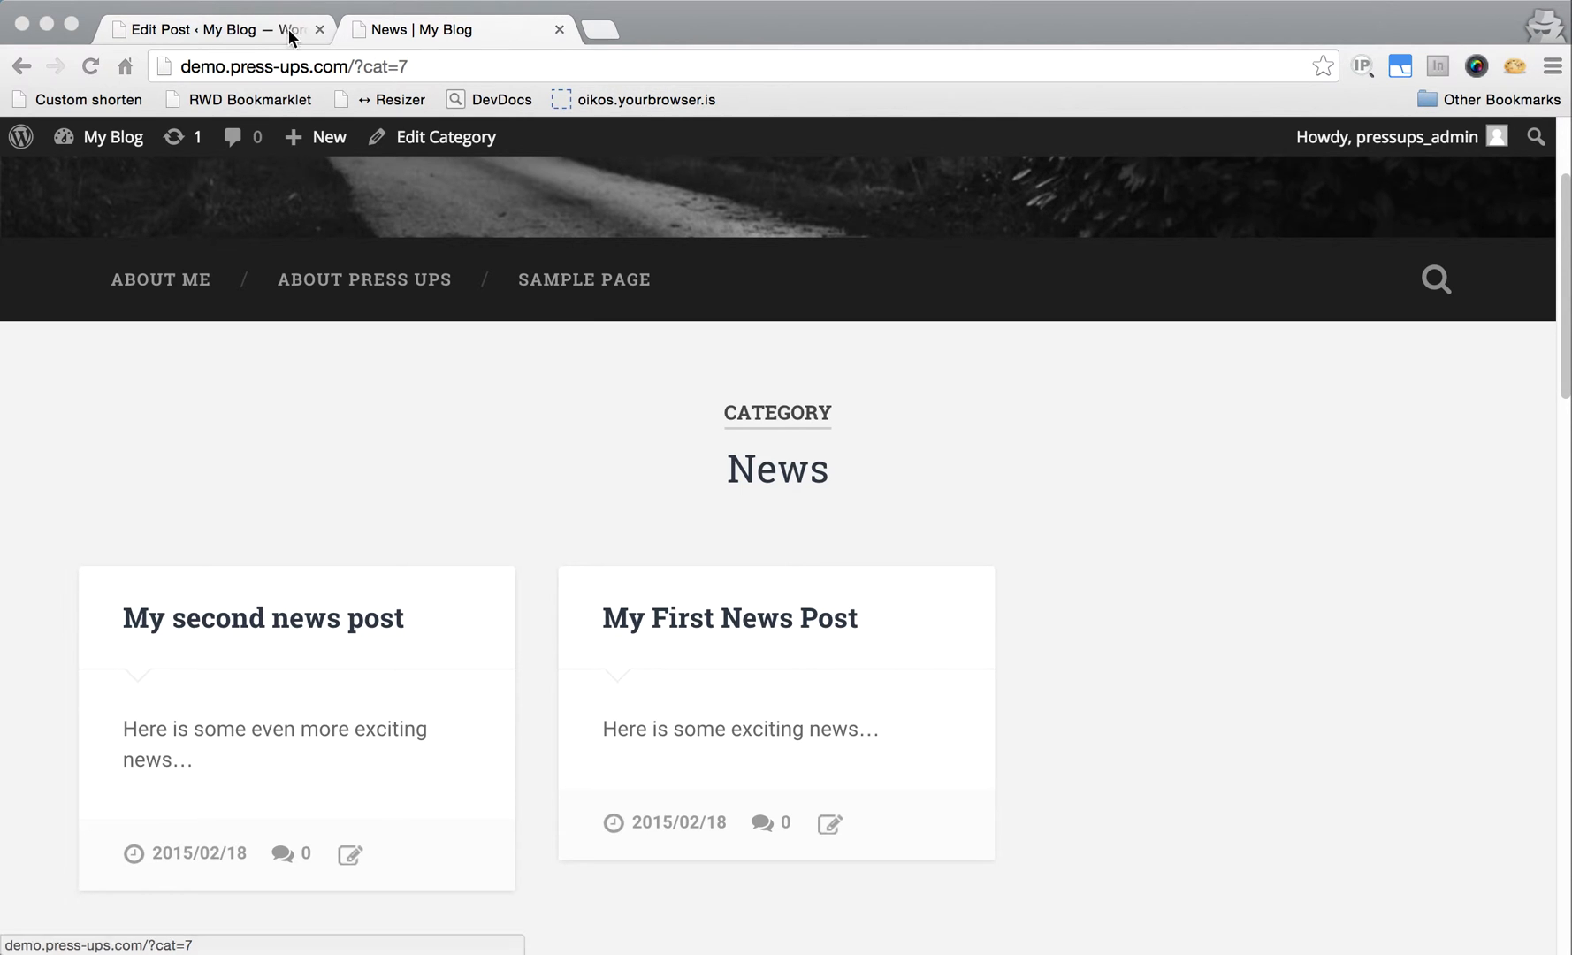
# Open the post categories list and compare the category slugs with the News archive's web address
pyautogui.click(254, 30)
pyautogui.click(80, 360)
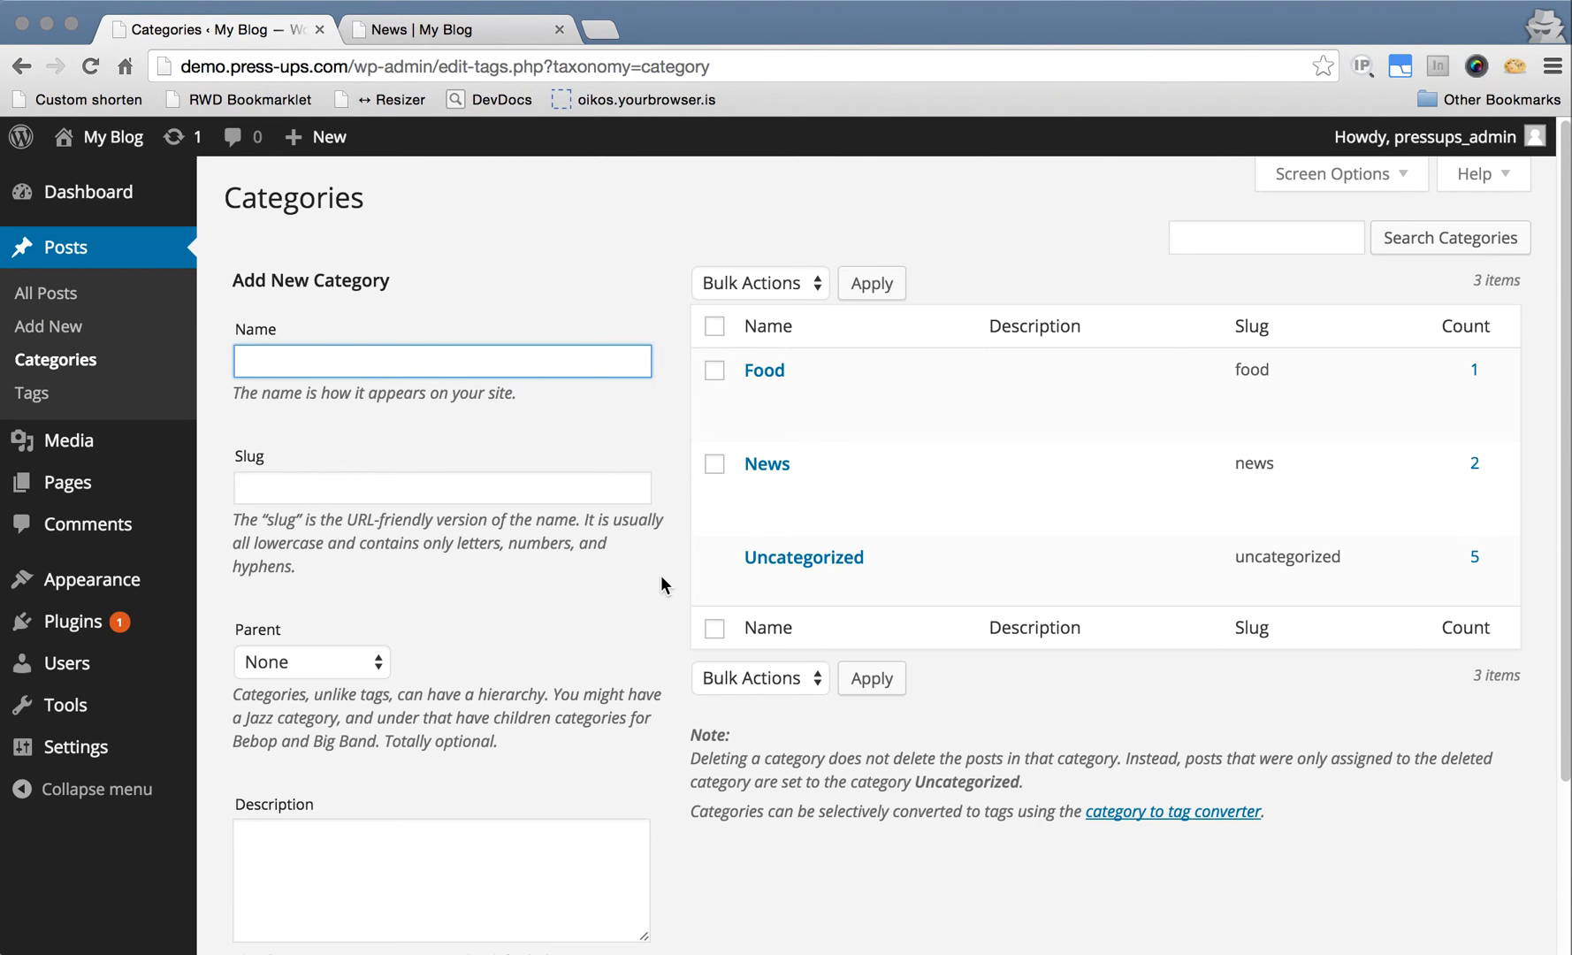
pyautogui.click(343, 492)
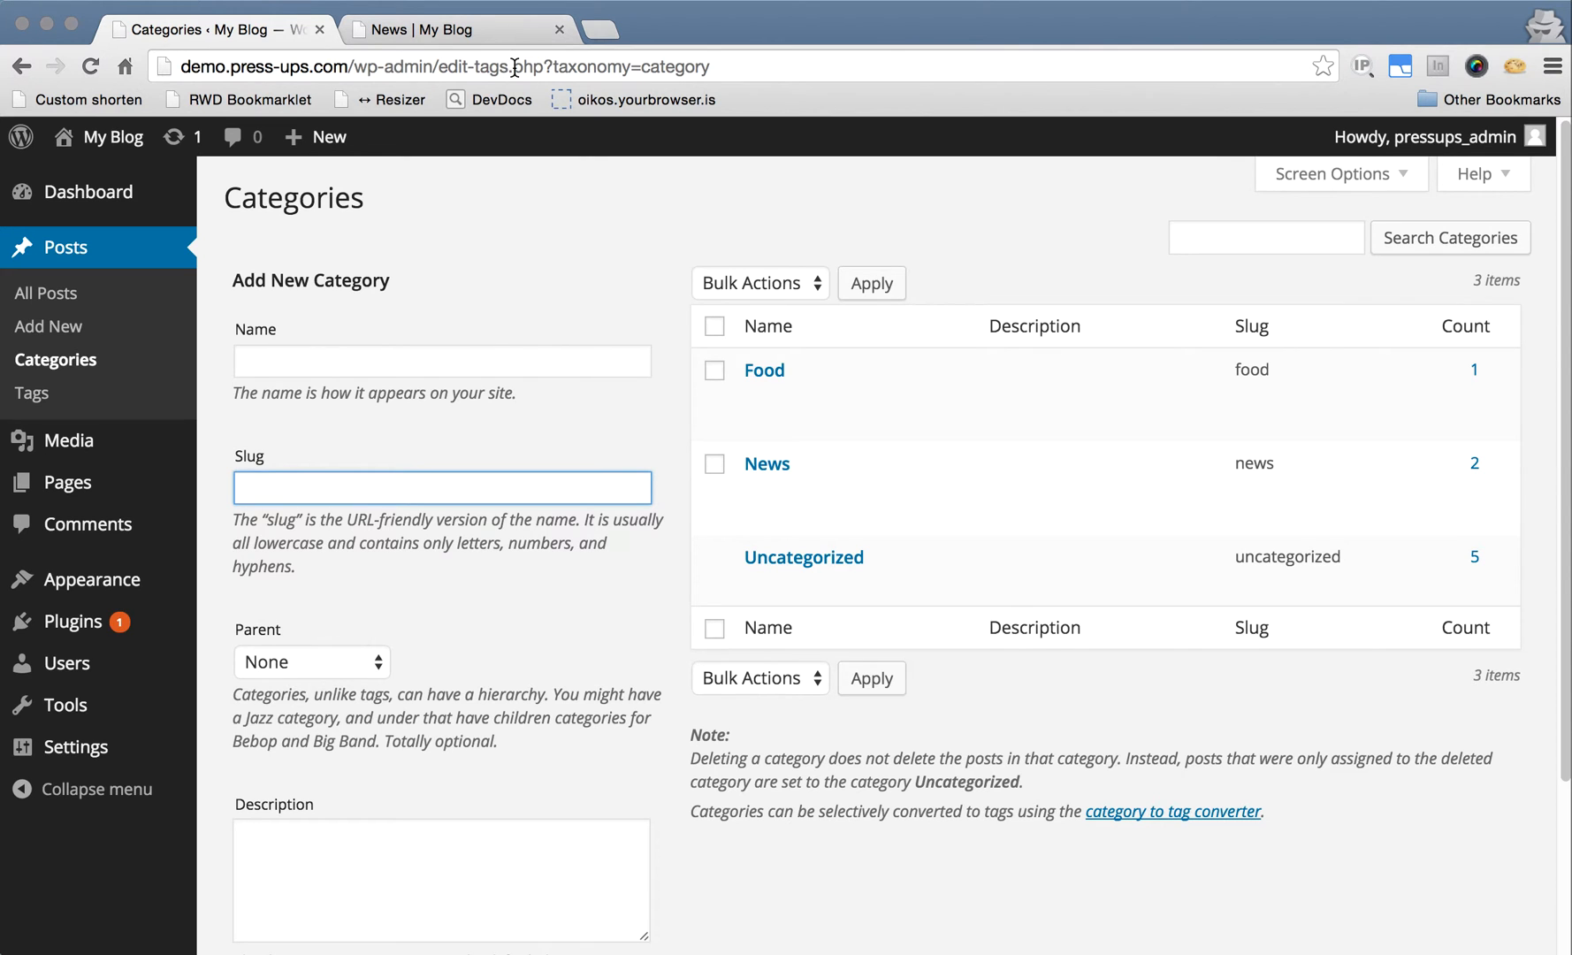
pyautogui.click(480, 28)
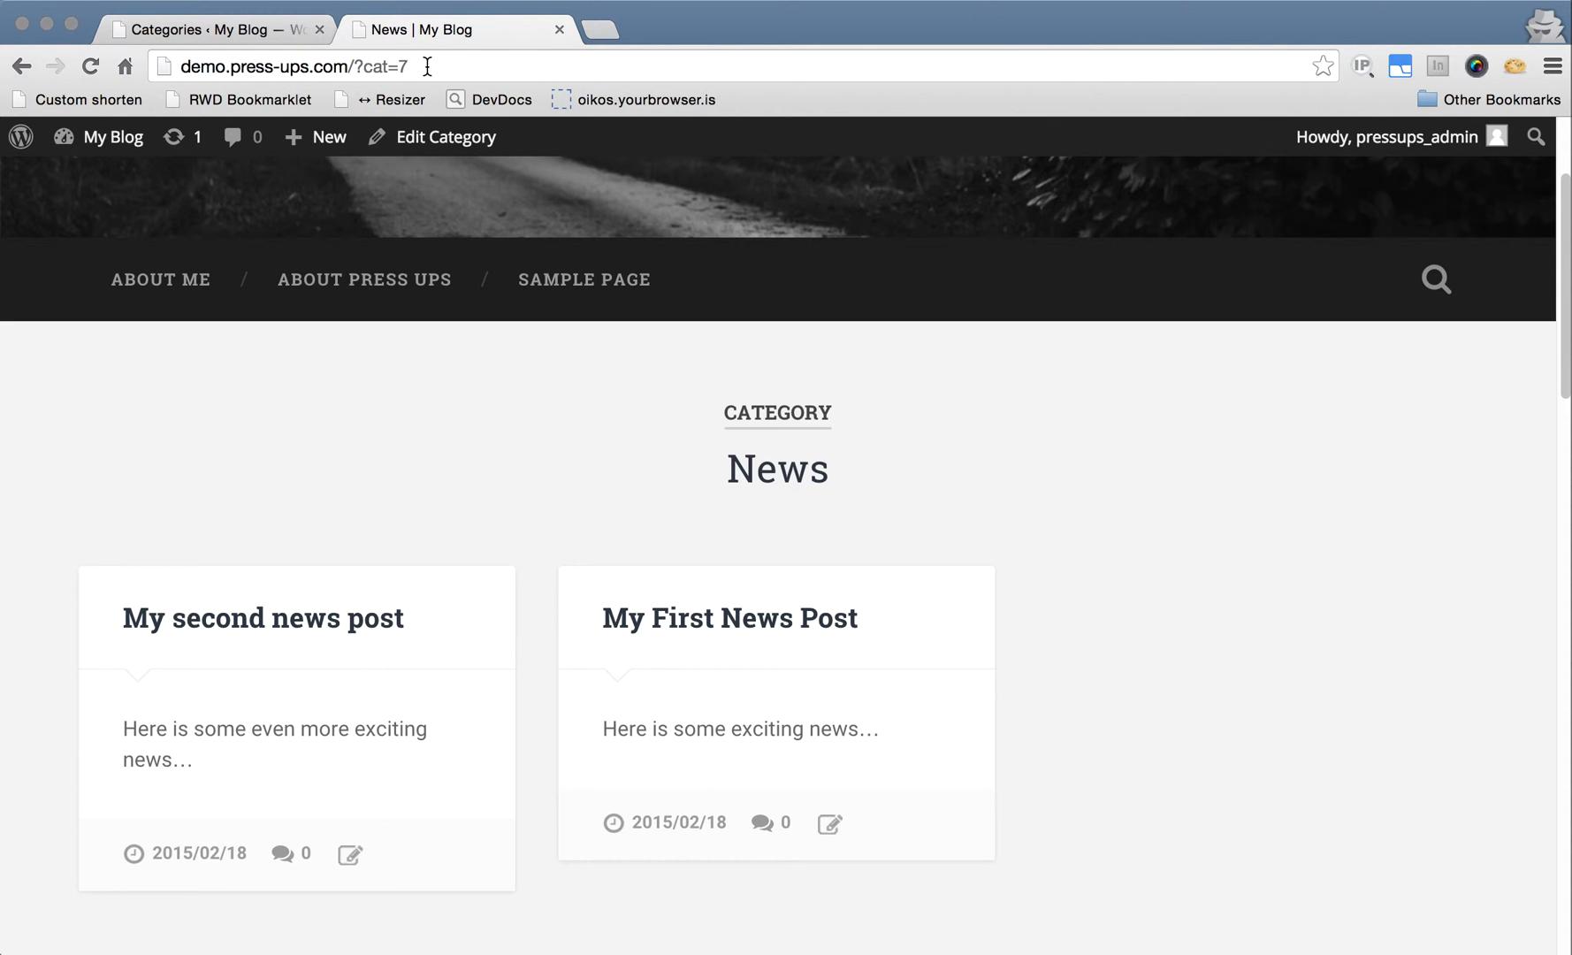
pyautogui.click(222, 25)
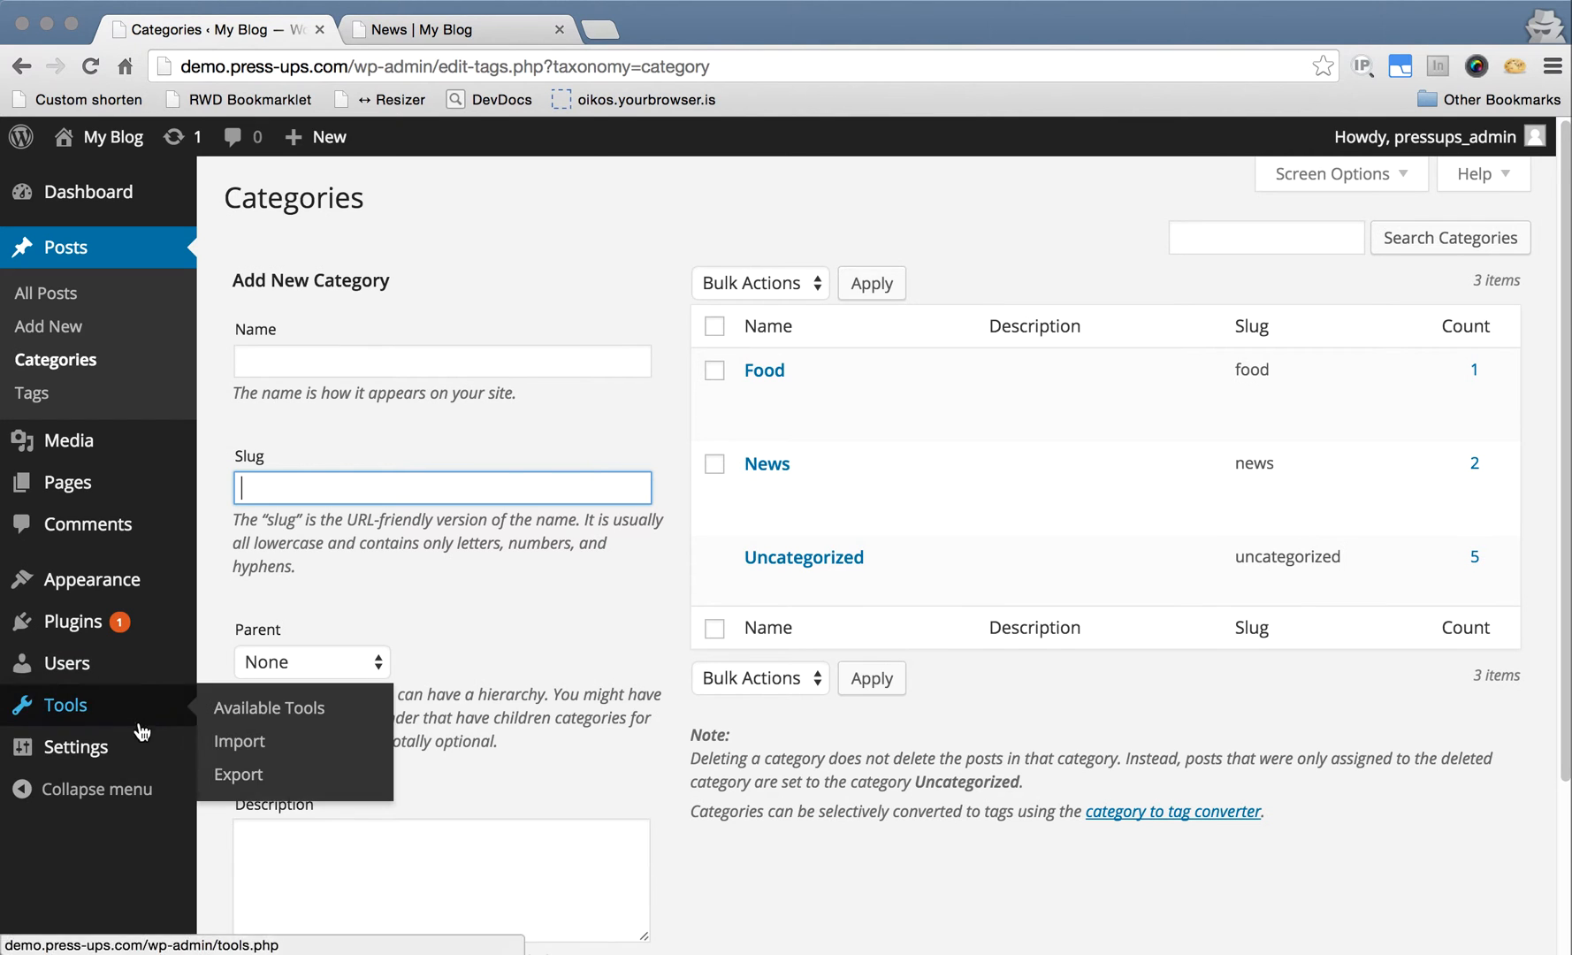
# Set the site's permalink structure to Month and name and save the change
pyautogui.moveTo(92, 749)
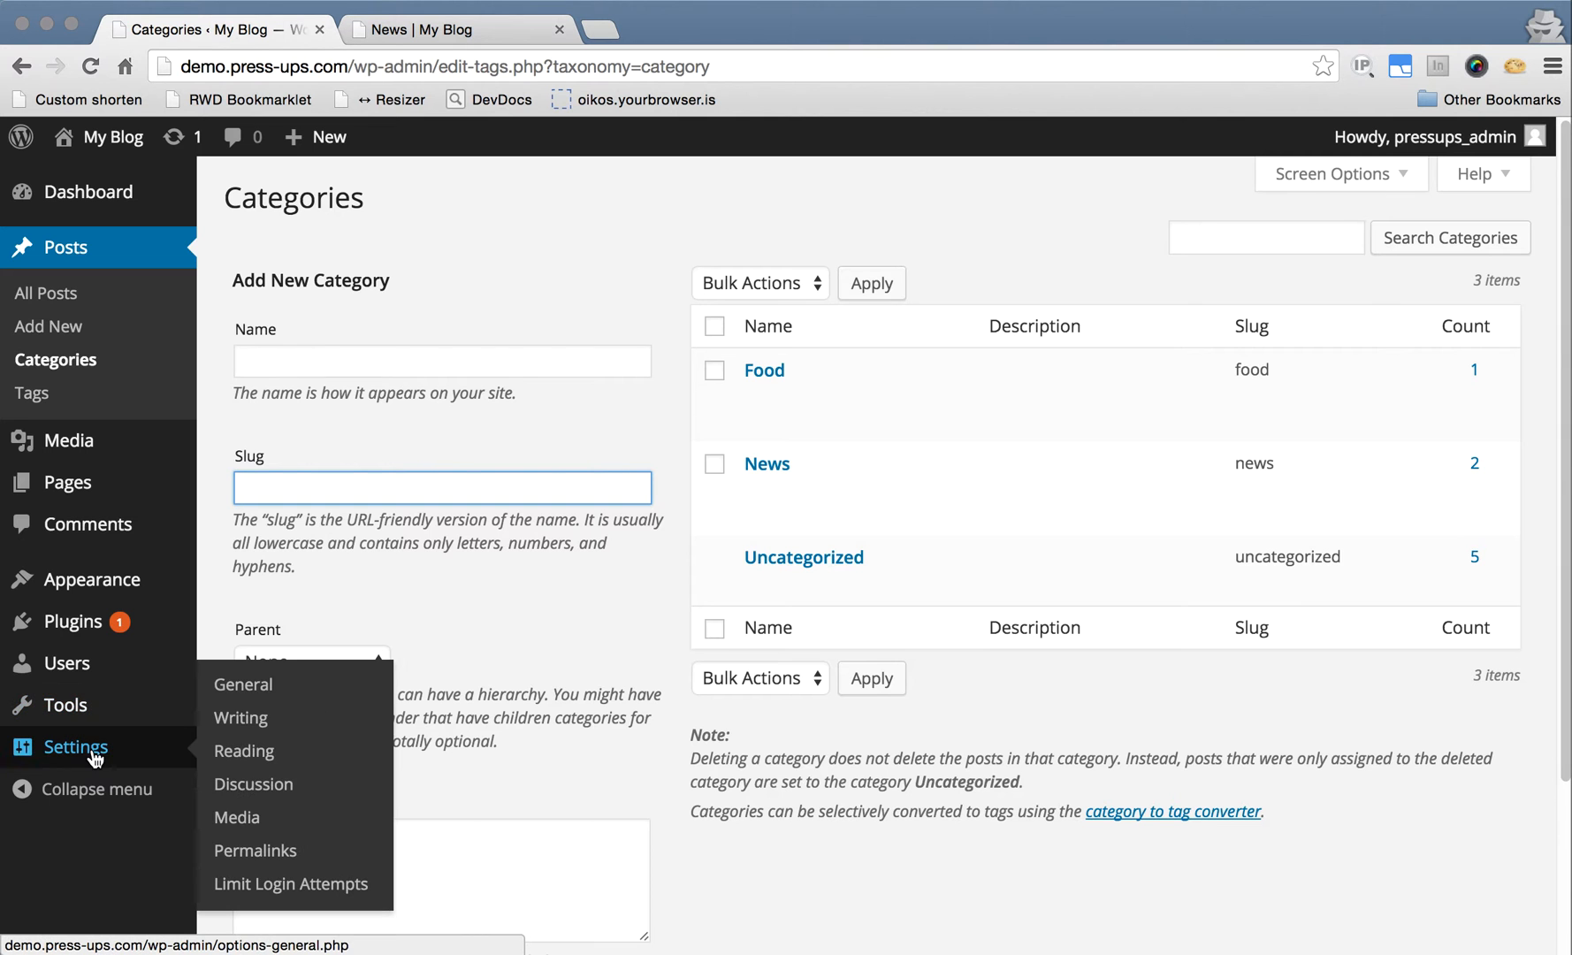
pyautogui.click(256, 854)
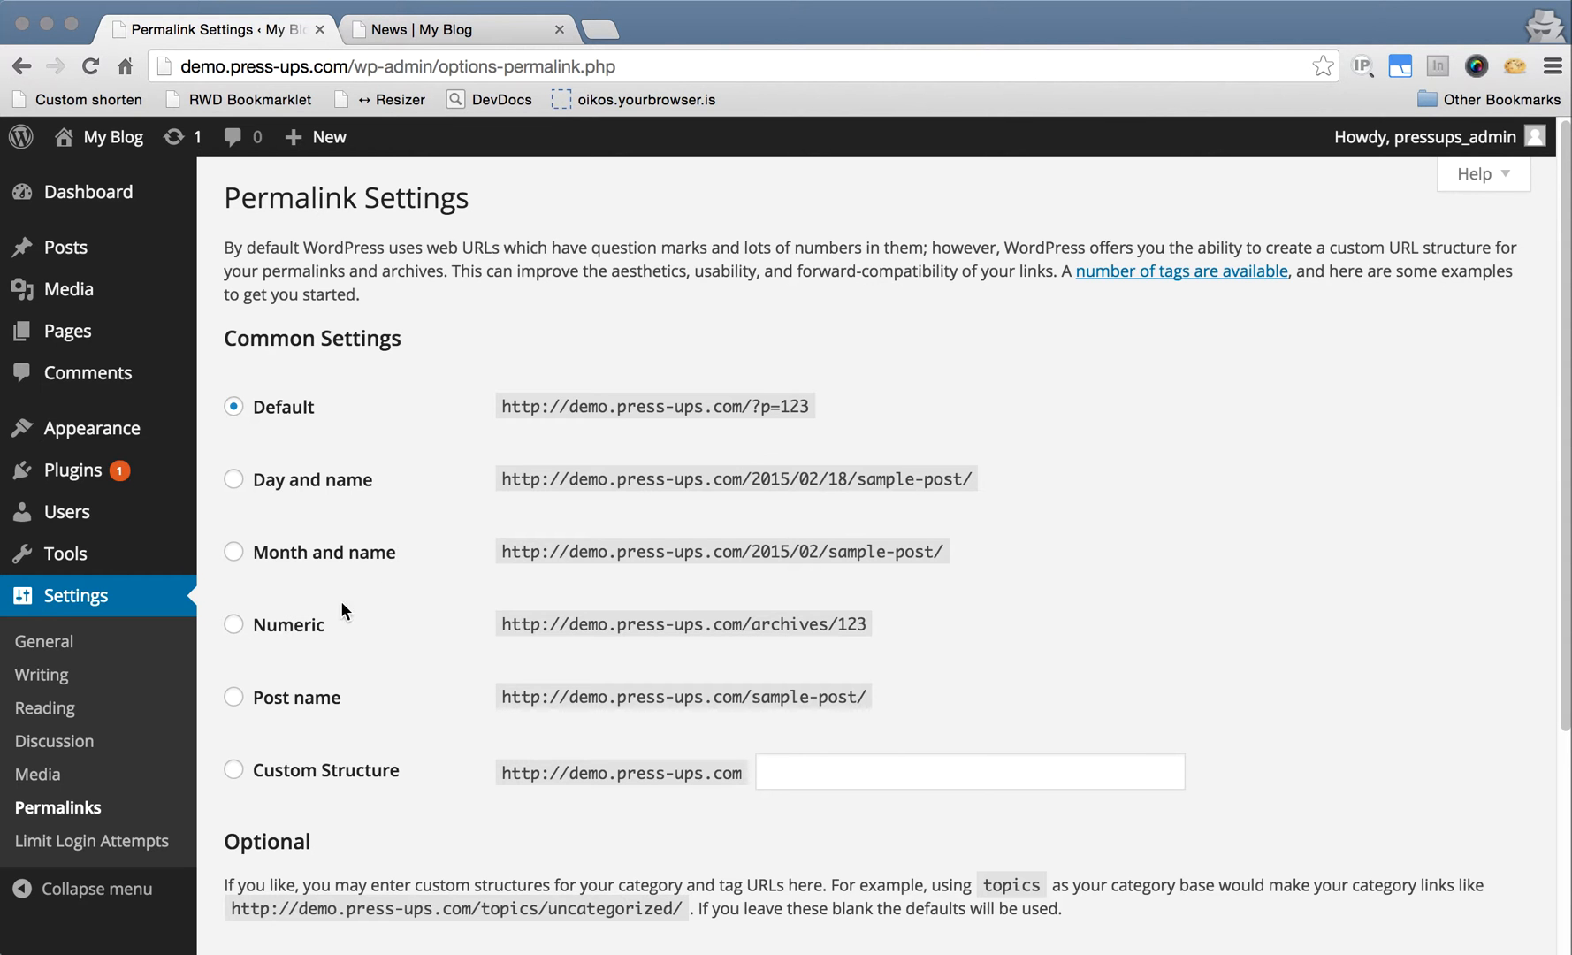
pyautogui.click(237, 553)
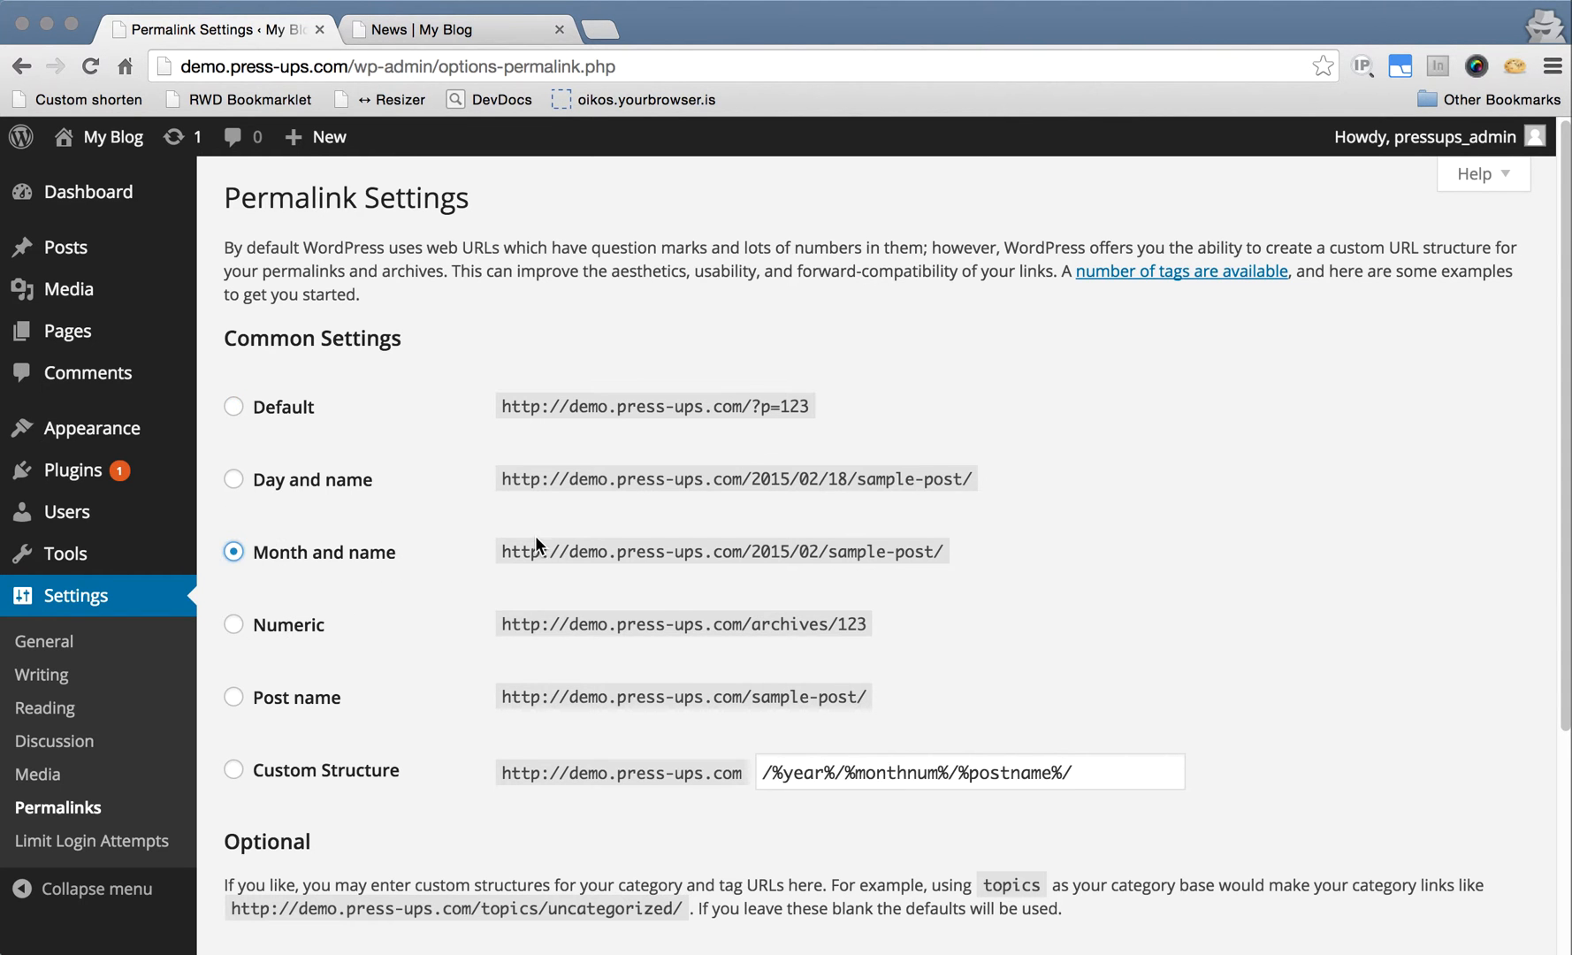
pyautogui.scroll(-2, 513, 540)
pyautogui.scroll(-4, 332, 747)
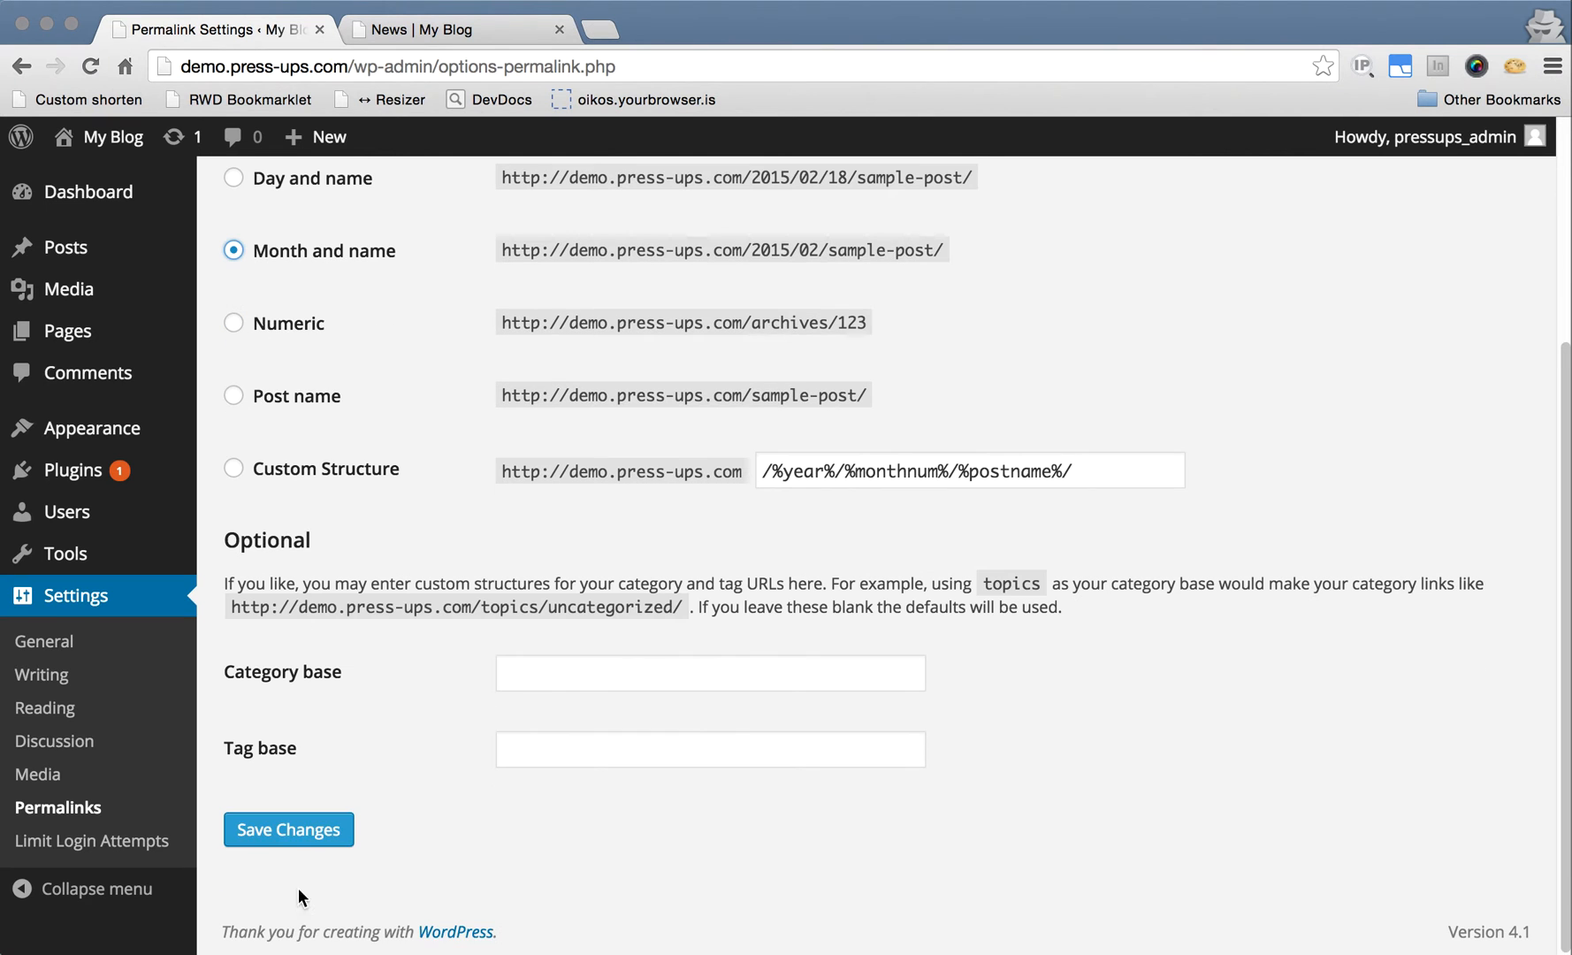
pyautogui.click(295, 831)
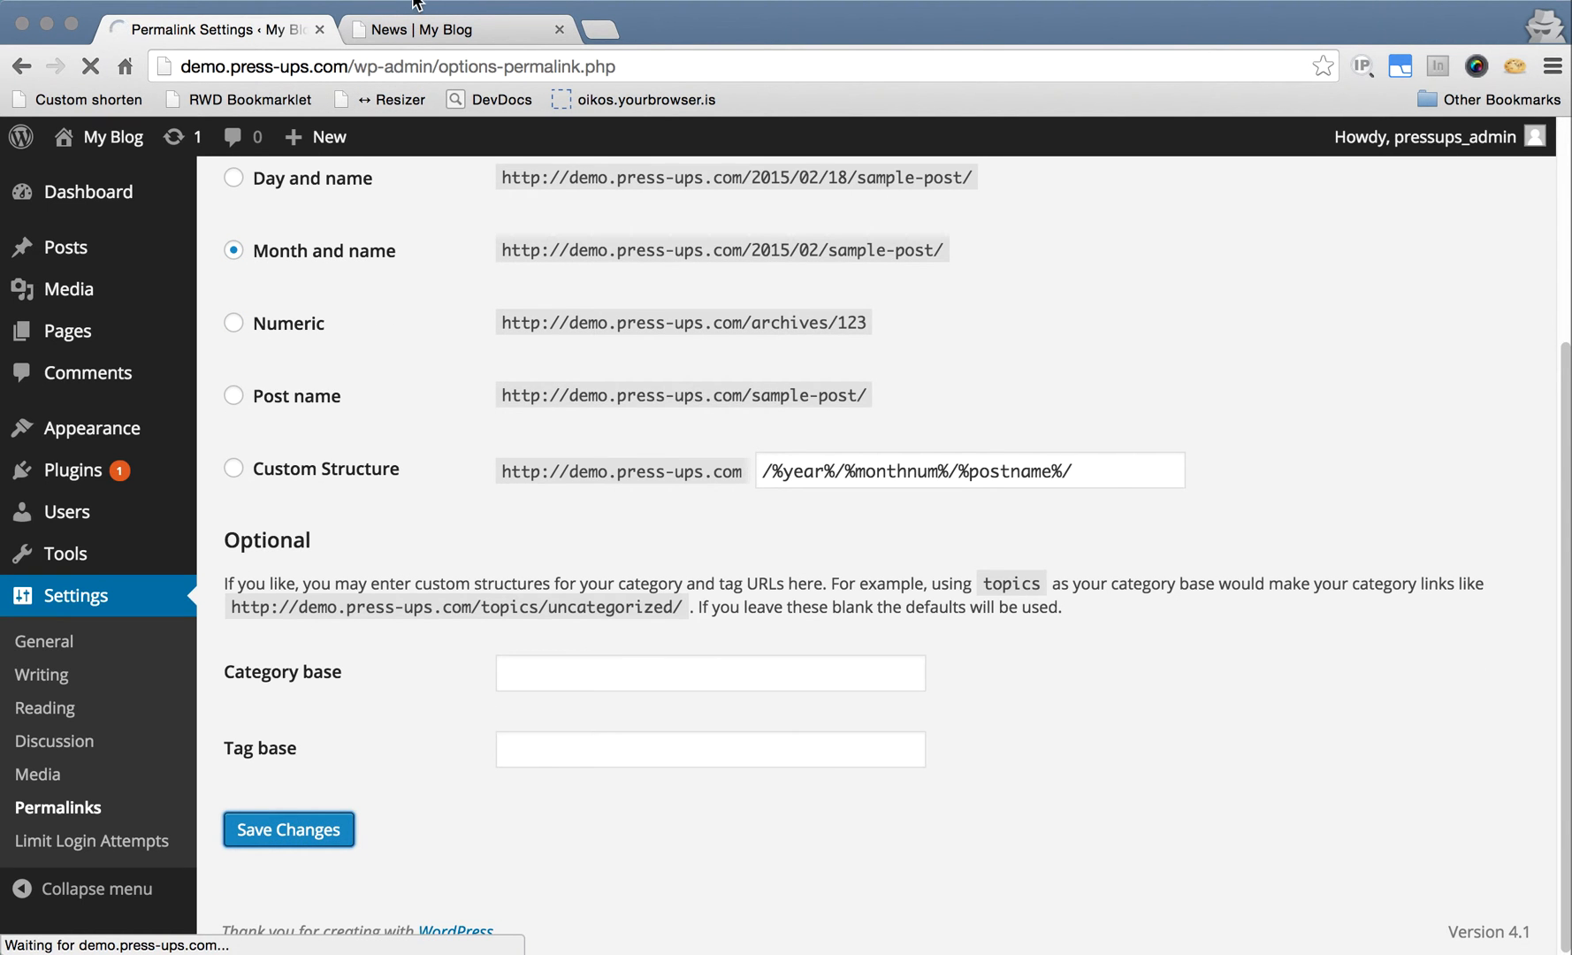
# Reload the News category archive, then load the Food archive at demo.press-ups.com/category/food/ to check the category addresses
pyautogui.click(434, 29)
pyautogui.press('super+r')
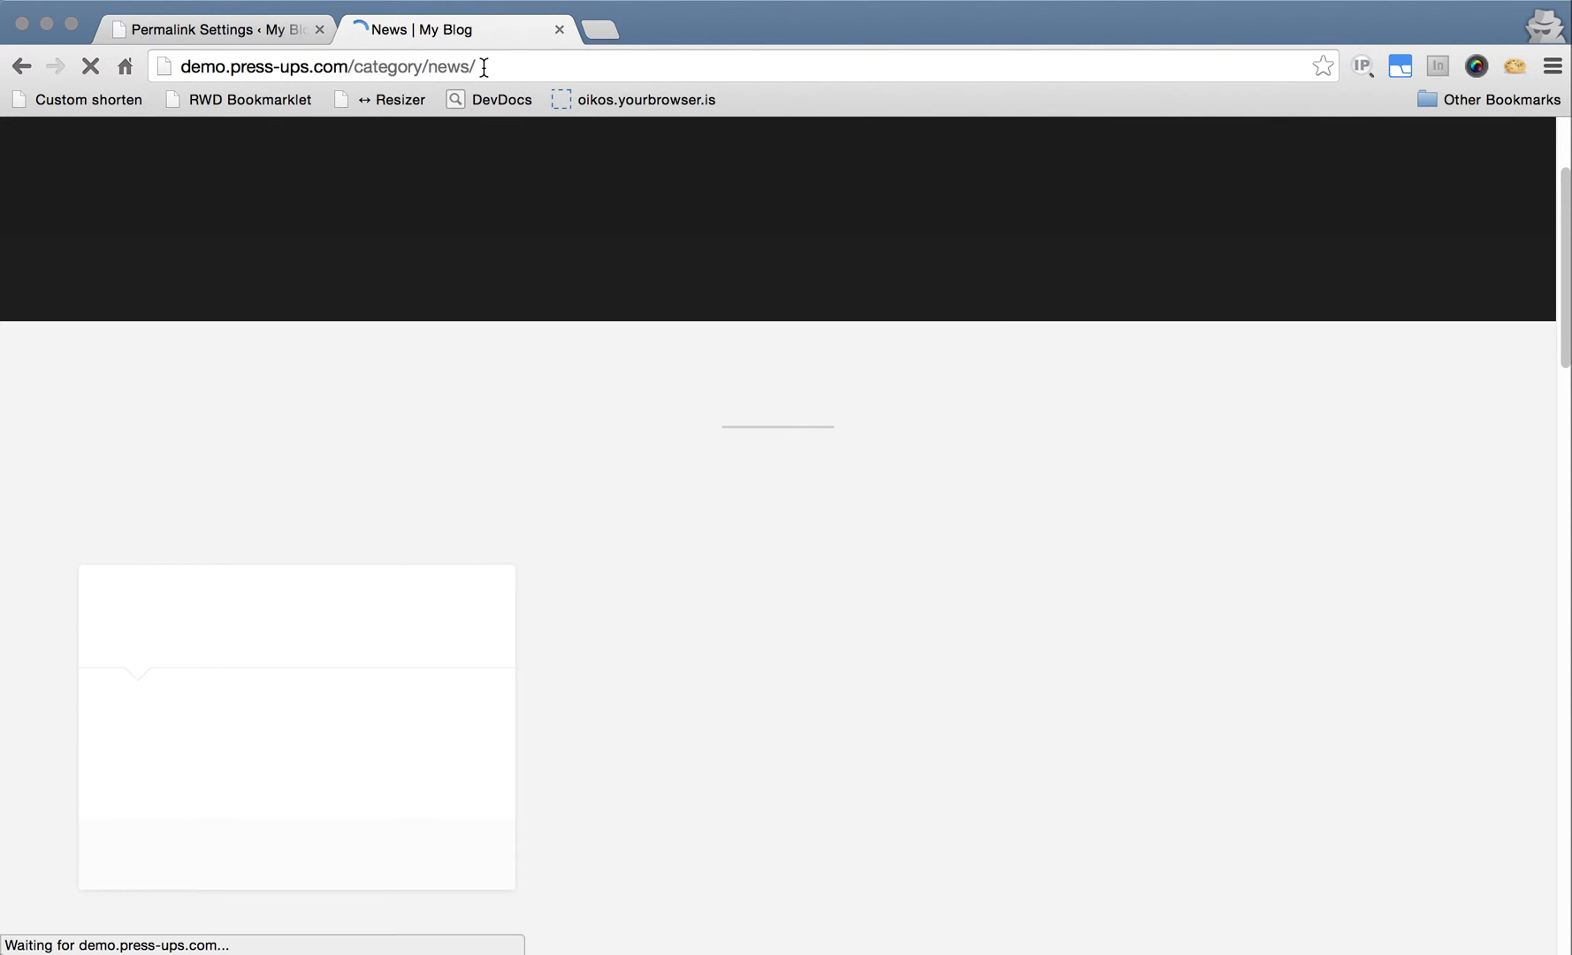
pyautogui.click(482, 65)
pyautogui.click(482, 65)
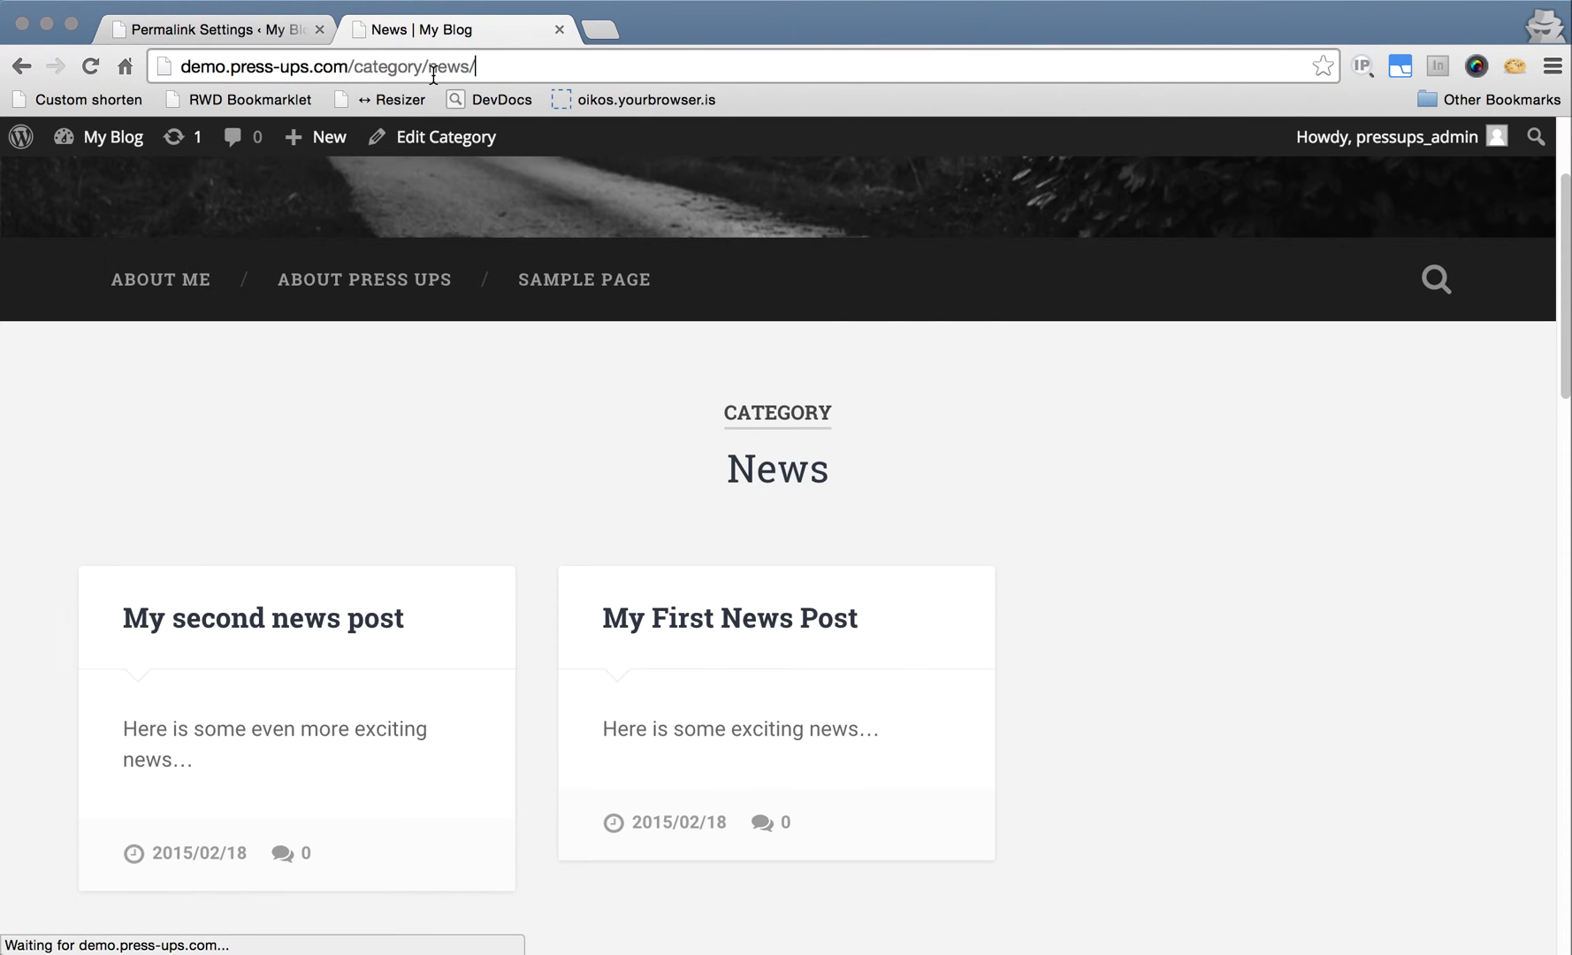
pyautogui.moveTo(429, 66); pyautogui.dragTo(491, 67)
pyautogui.write('food')
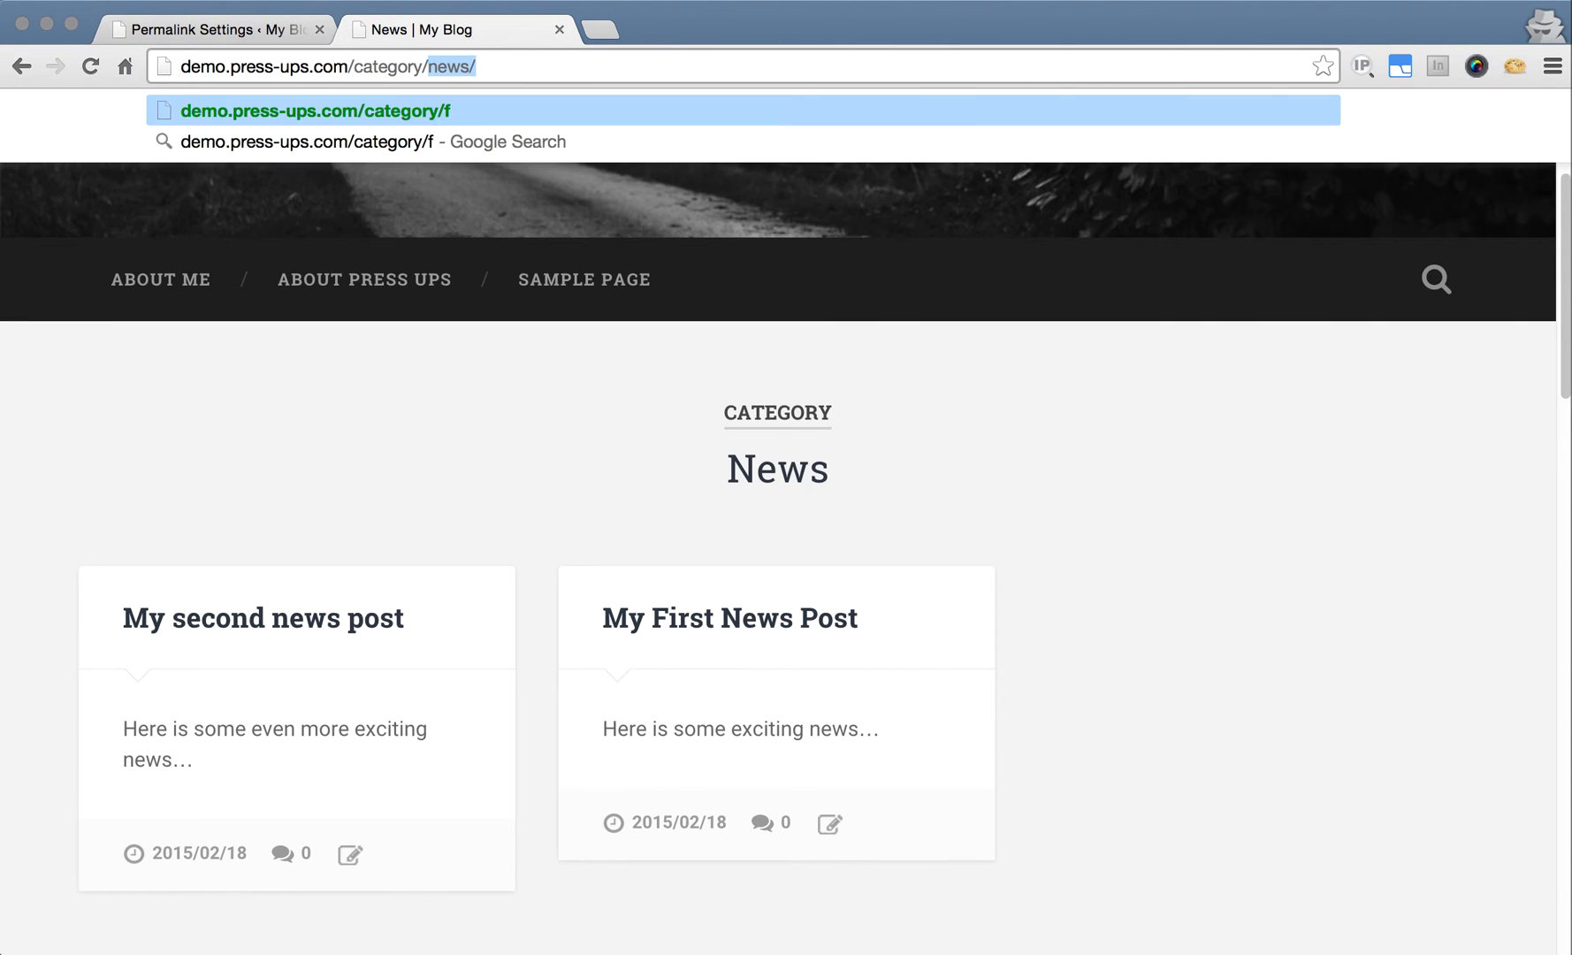
pyautogui.write('/')
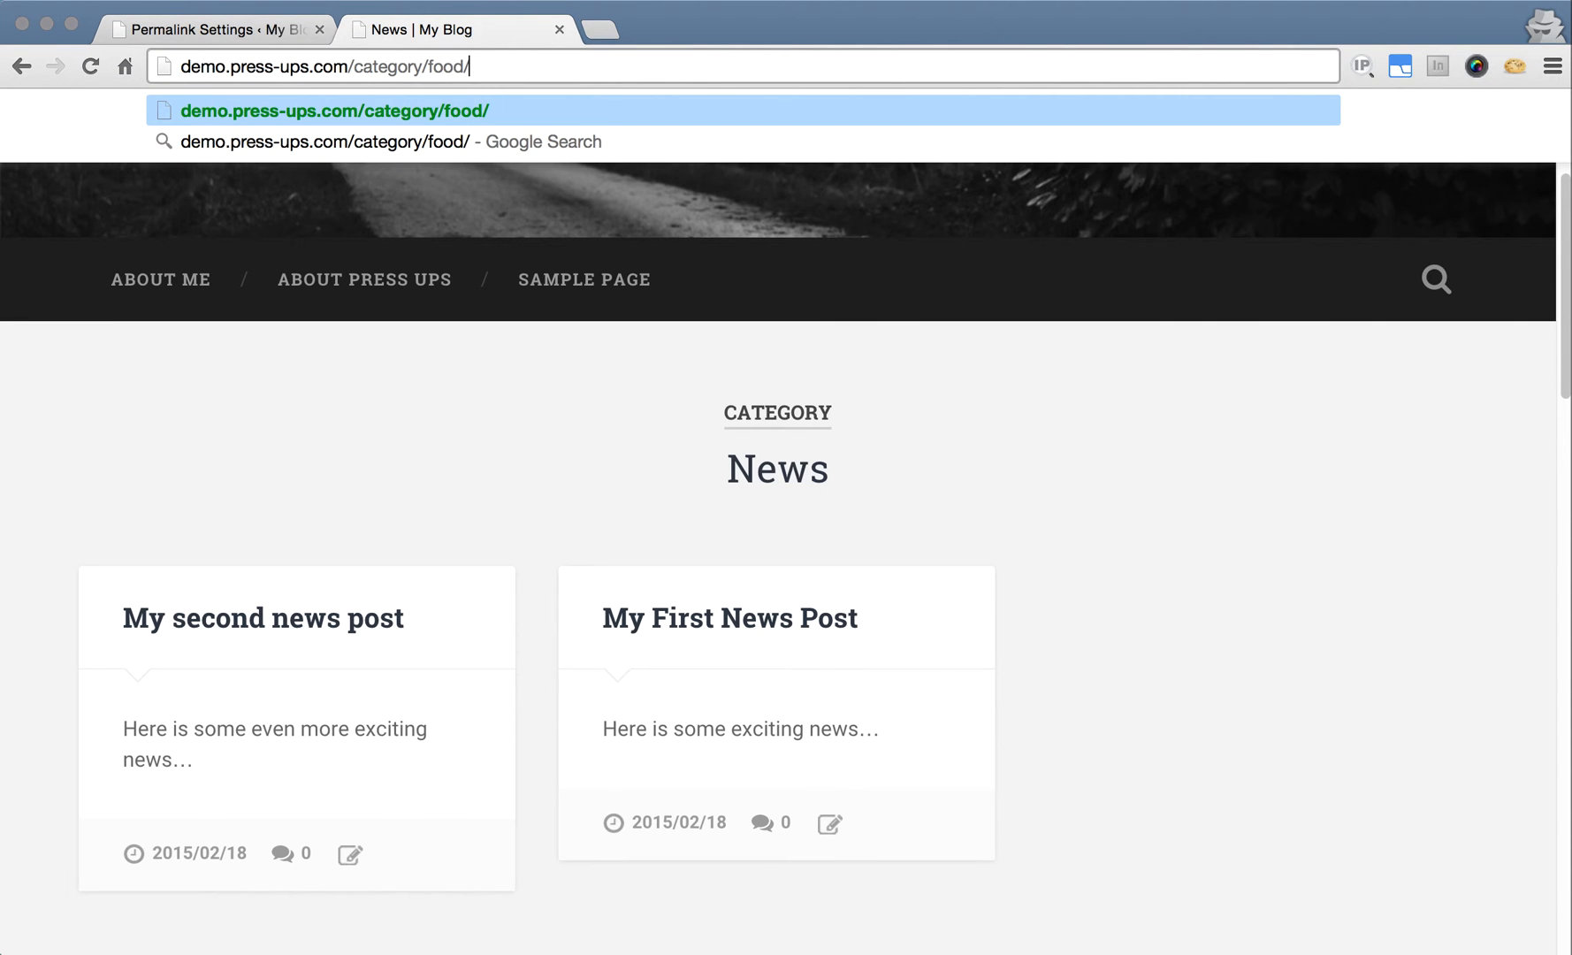
pyautogui.press('Return')
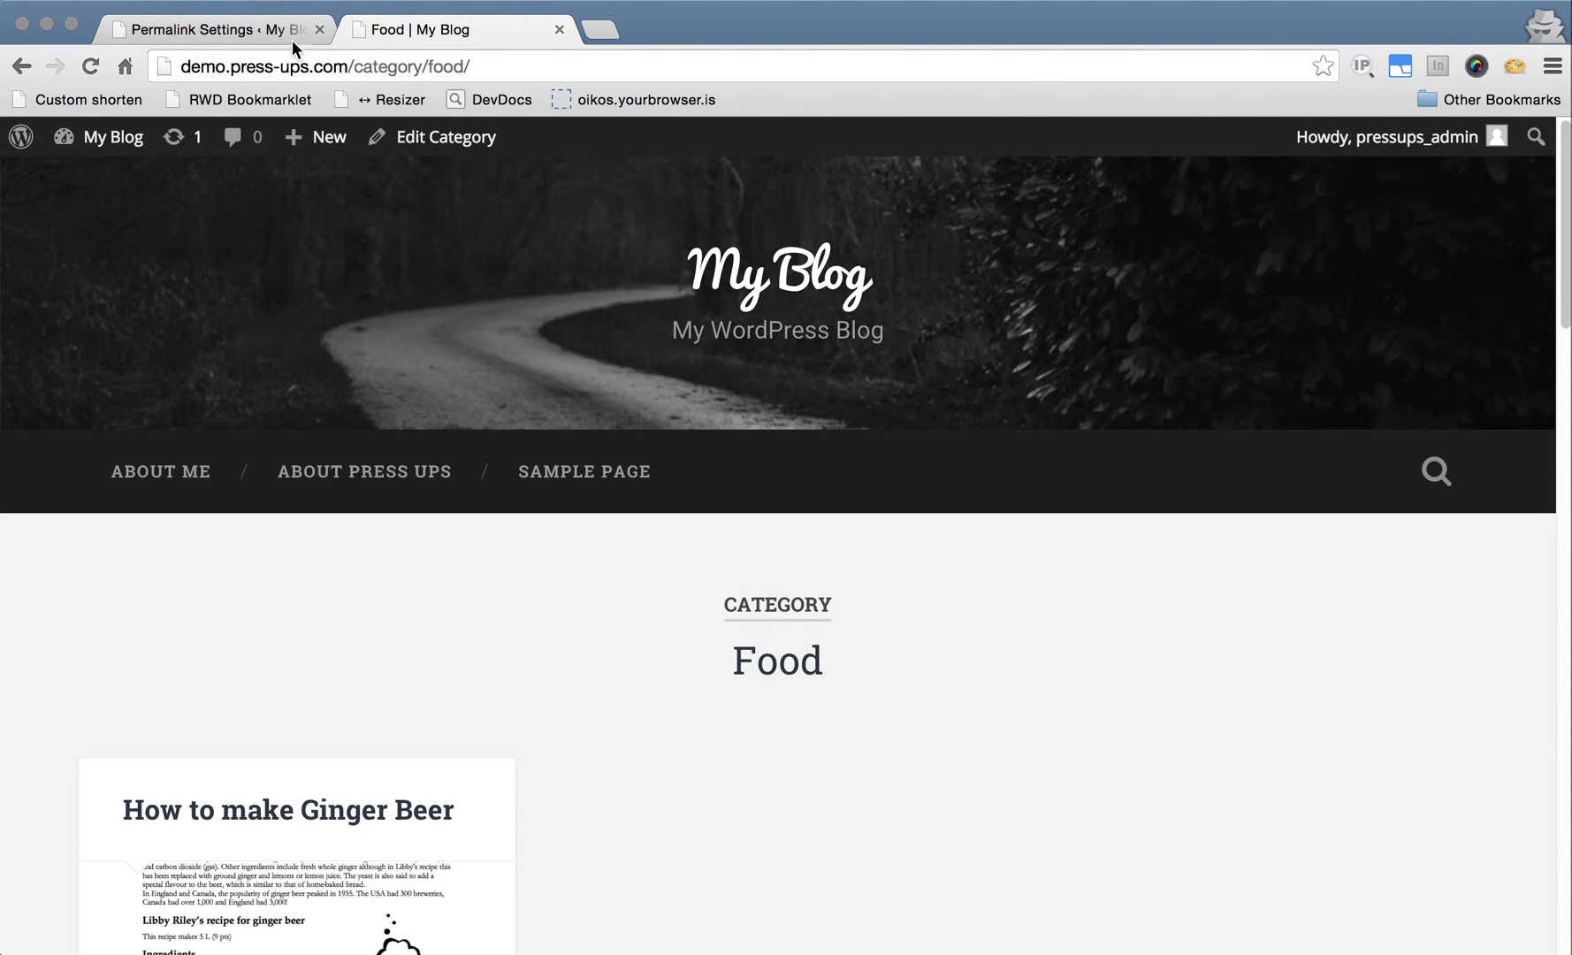
# Return to the admin area and open the navigation menu editor
pyautogui.click(220, 29)
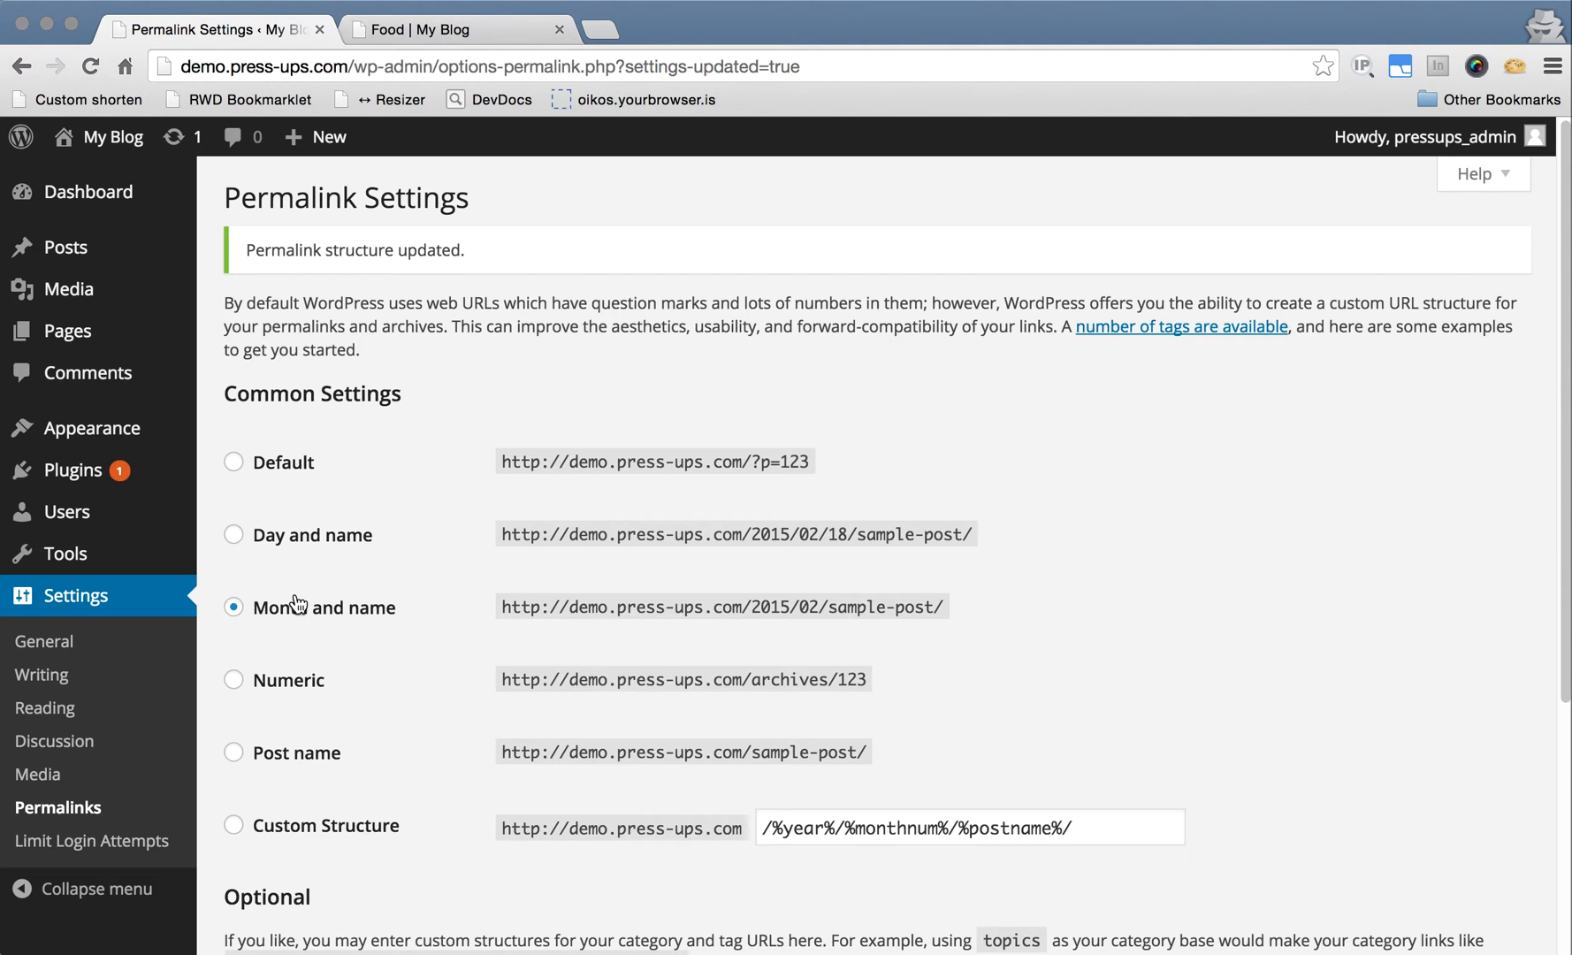
pyautogui.moveTo(84, 442)
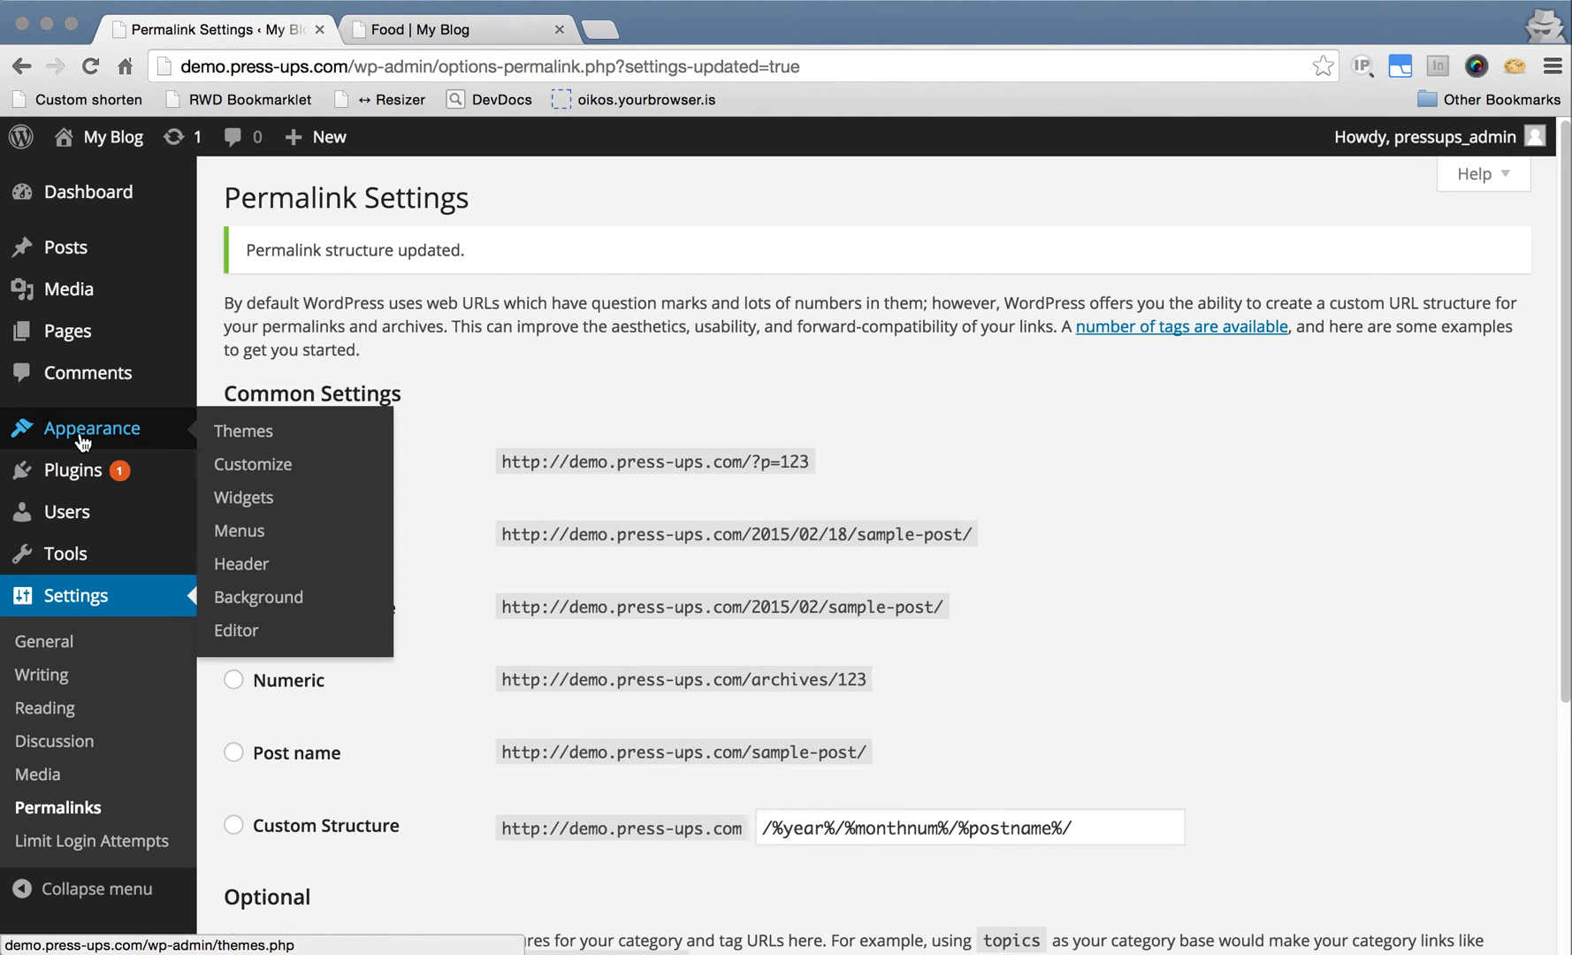
pyautogui.click(246, 538)
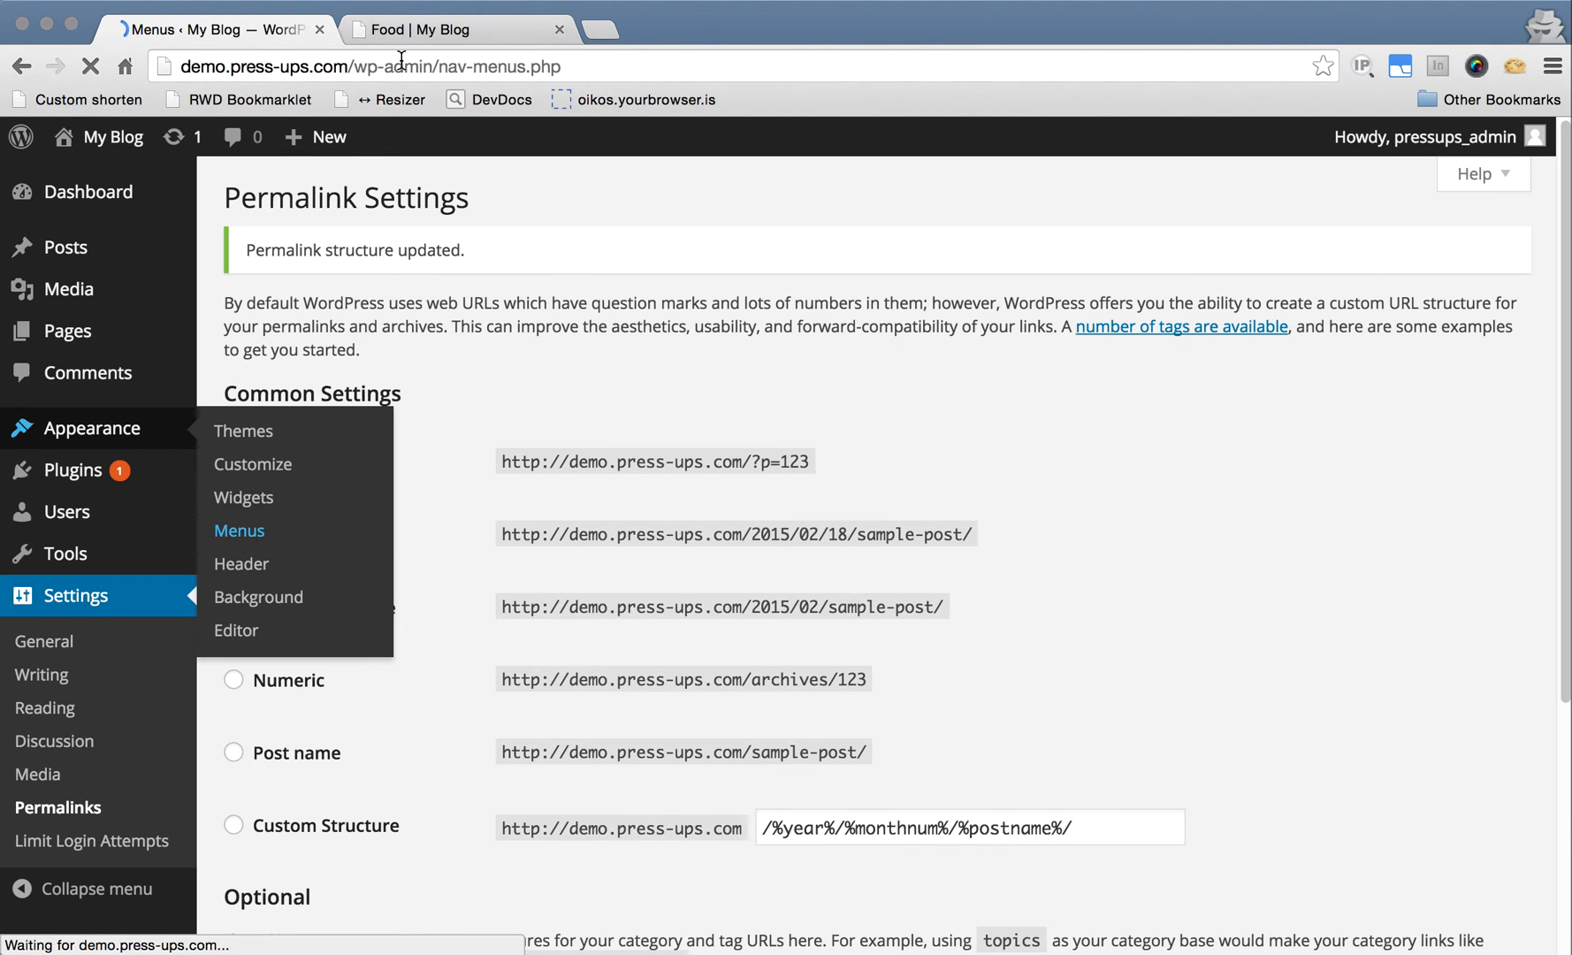
# Compare the site's navigation bar with the default menu items and the categories available in the menu editor
pyautogui.click(405, 31)
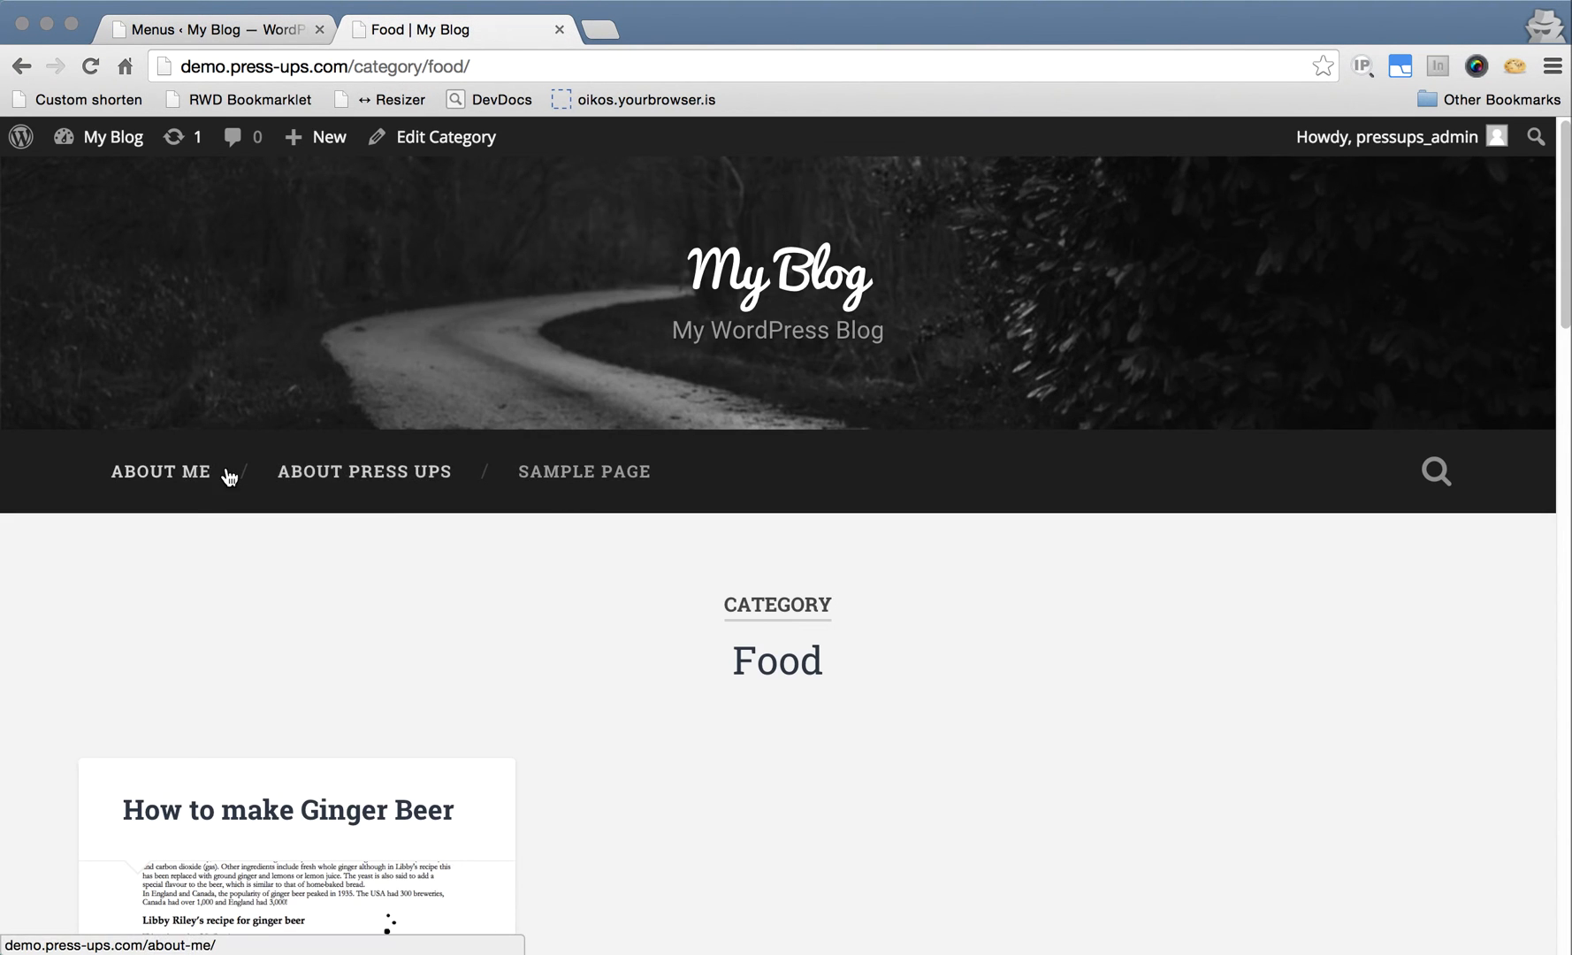
pyautogui.click(218, 28)
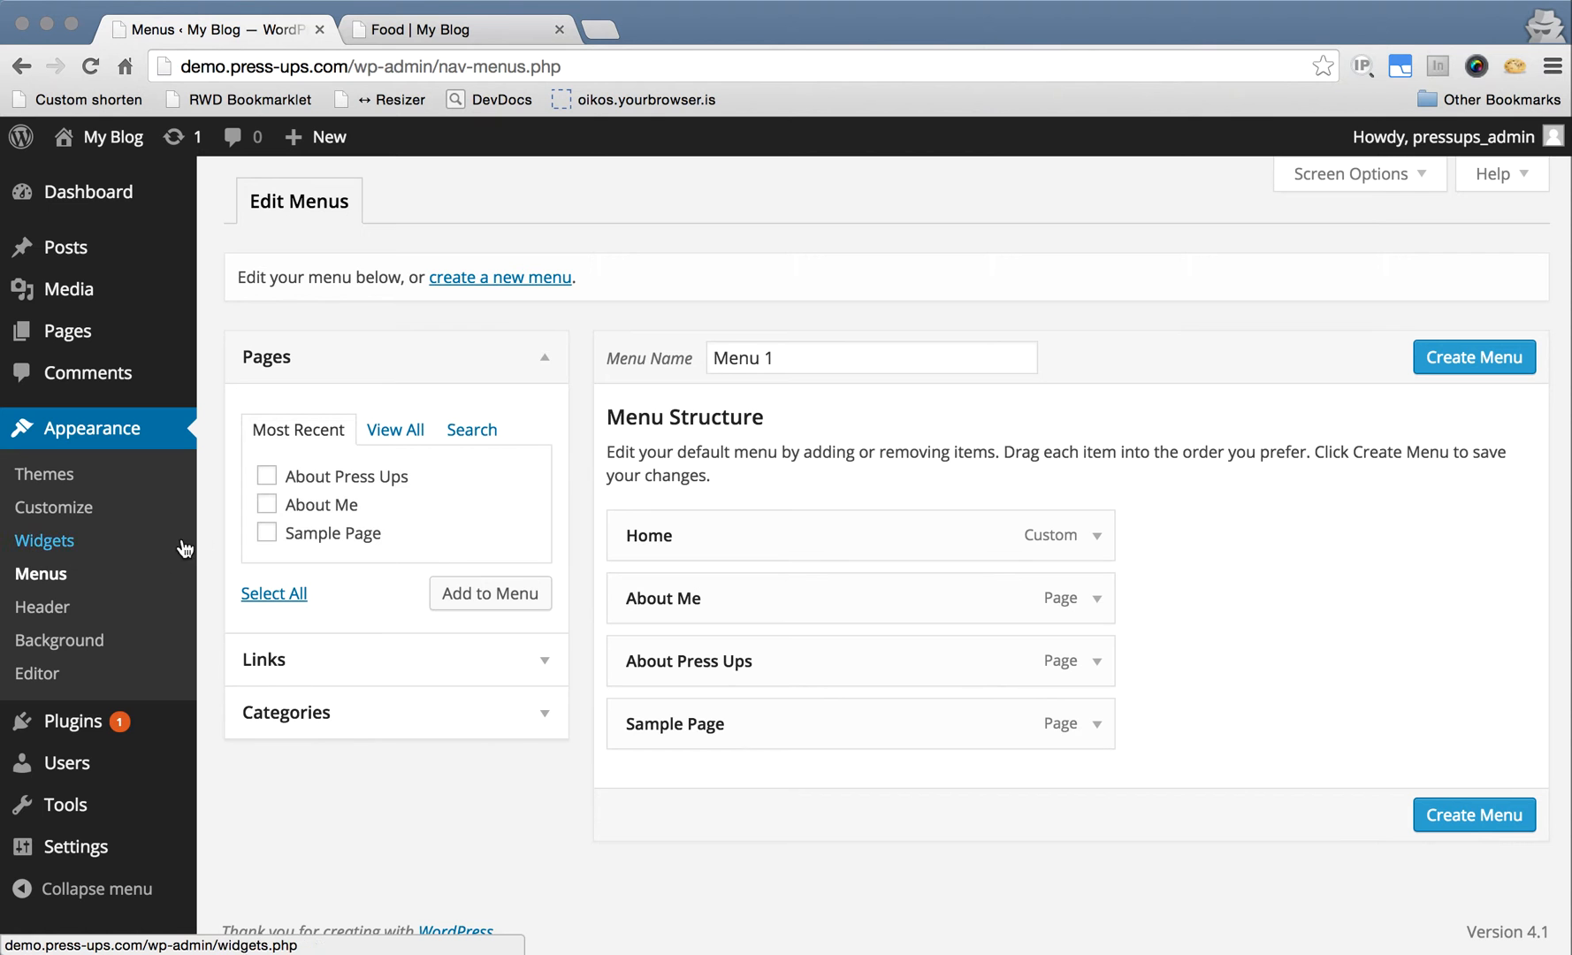
pyautogui.click(515, 718)
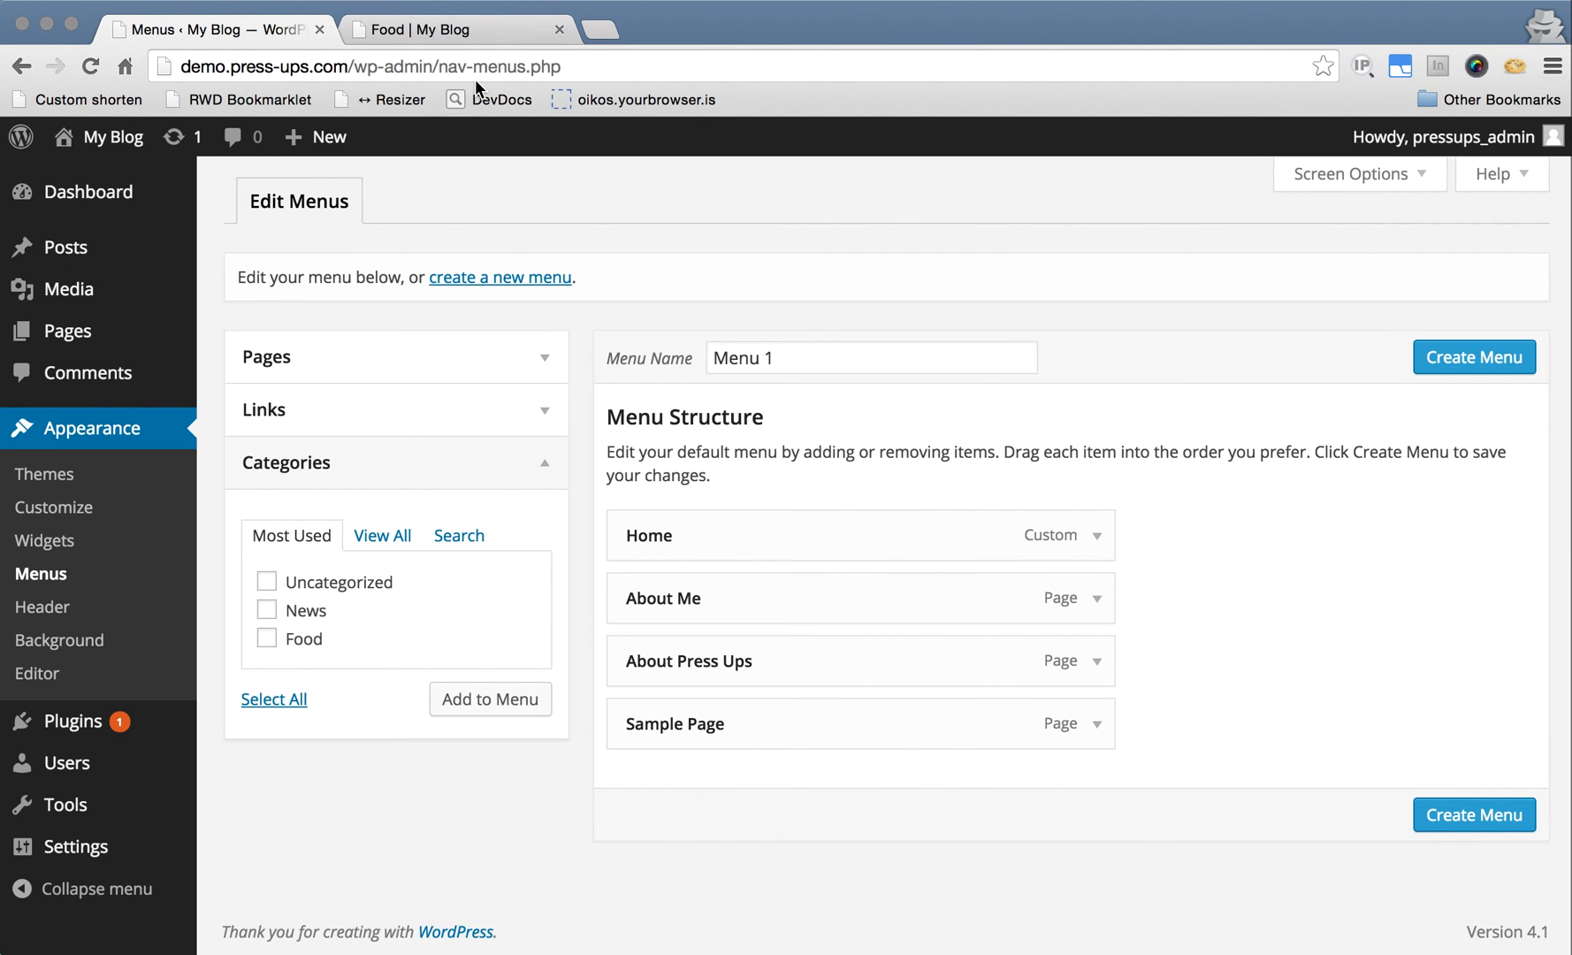
pyautogui.click(449, 32)
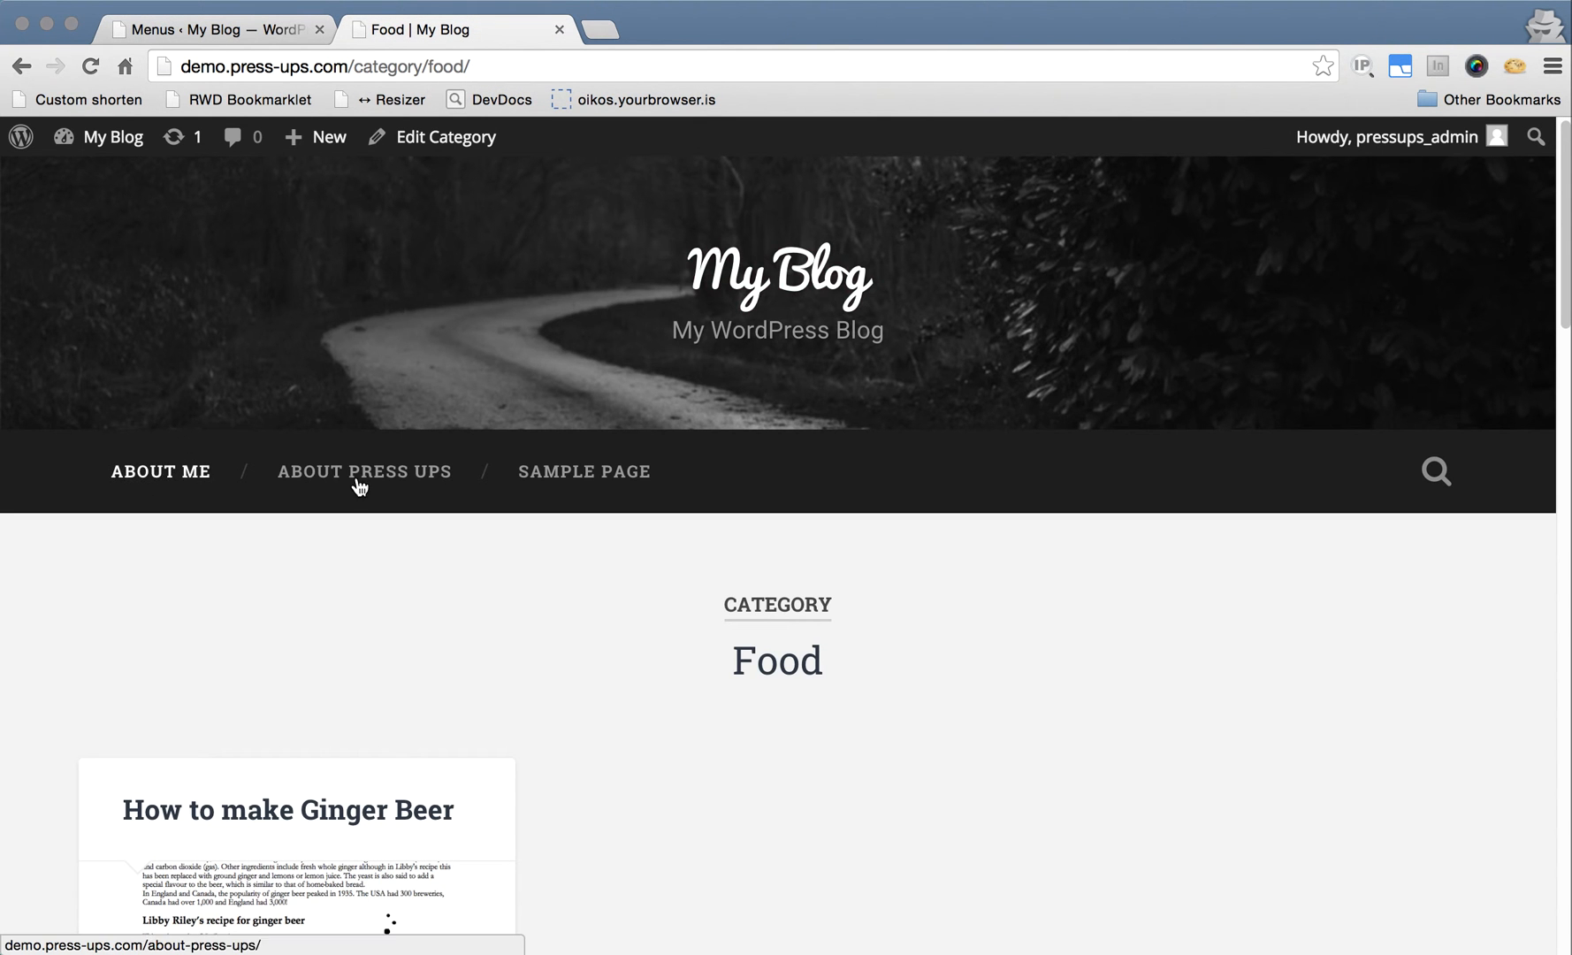
pyautogui.click(256, 29)
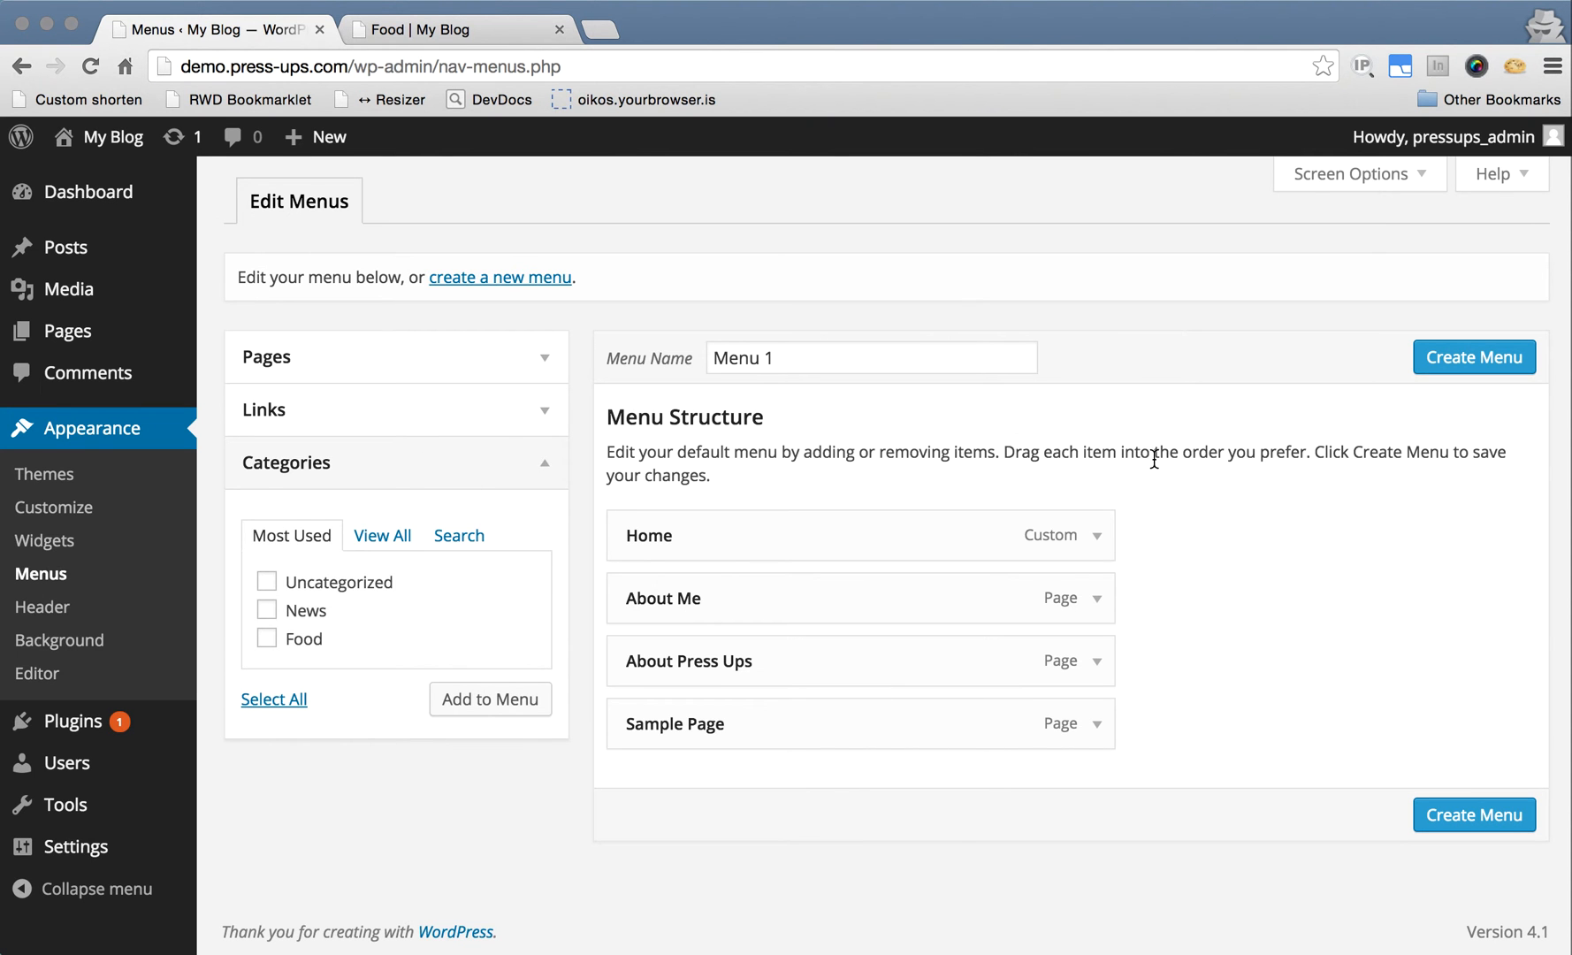
# Create Menu 1 with its default items, save it as the Primary Menu, and check it on the reloaded Food archive
pyautogui.click(1463, 822)
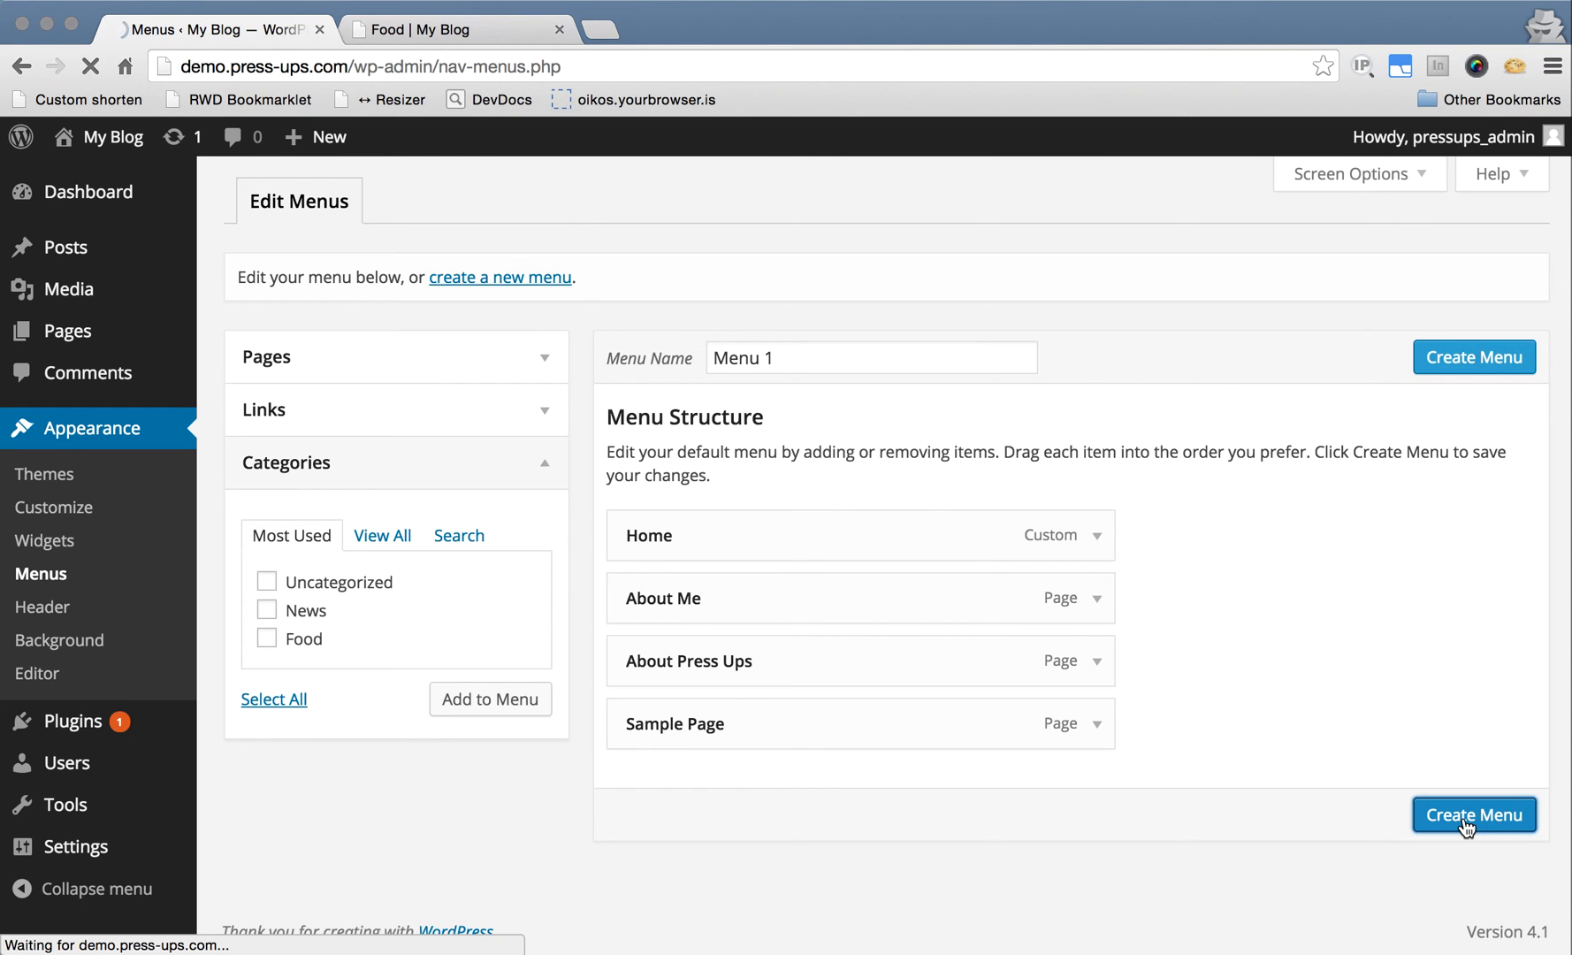
pyautogui.scroll(-1, 1402, 703)
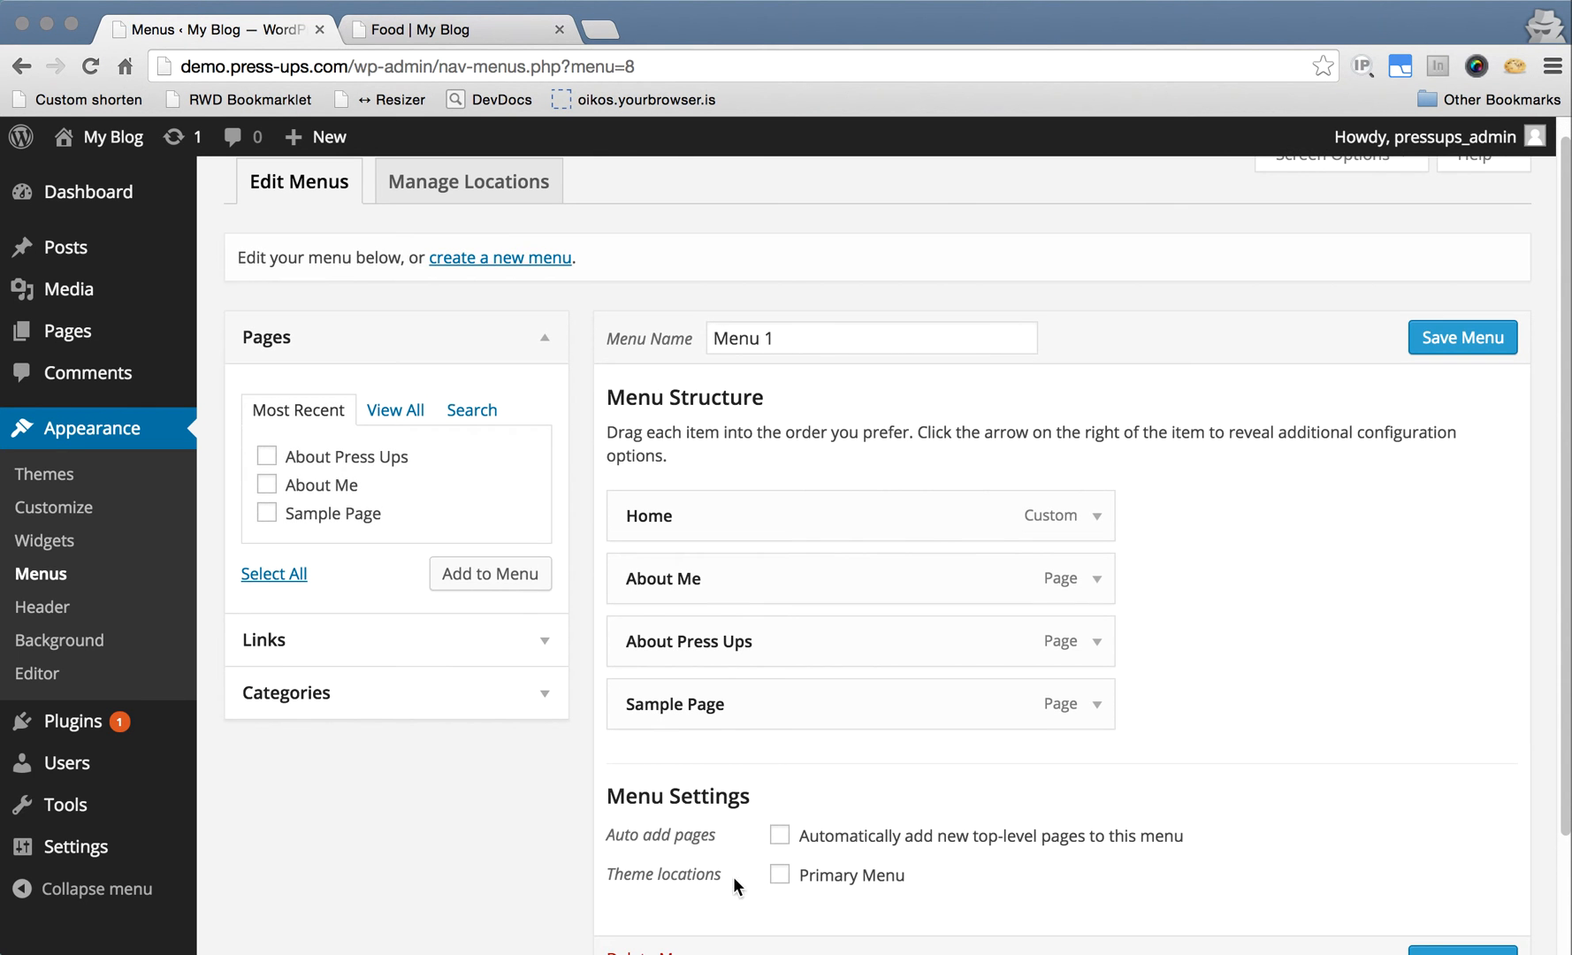
pyautogui.click(780, 875)
pyautogui.click(1441, 351)
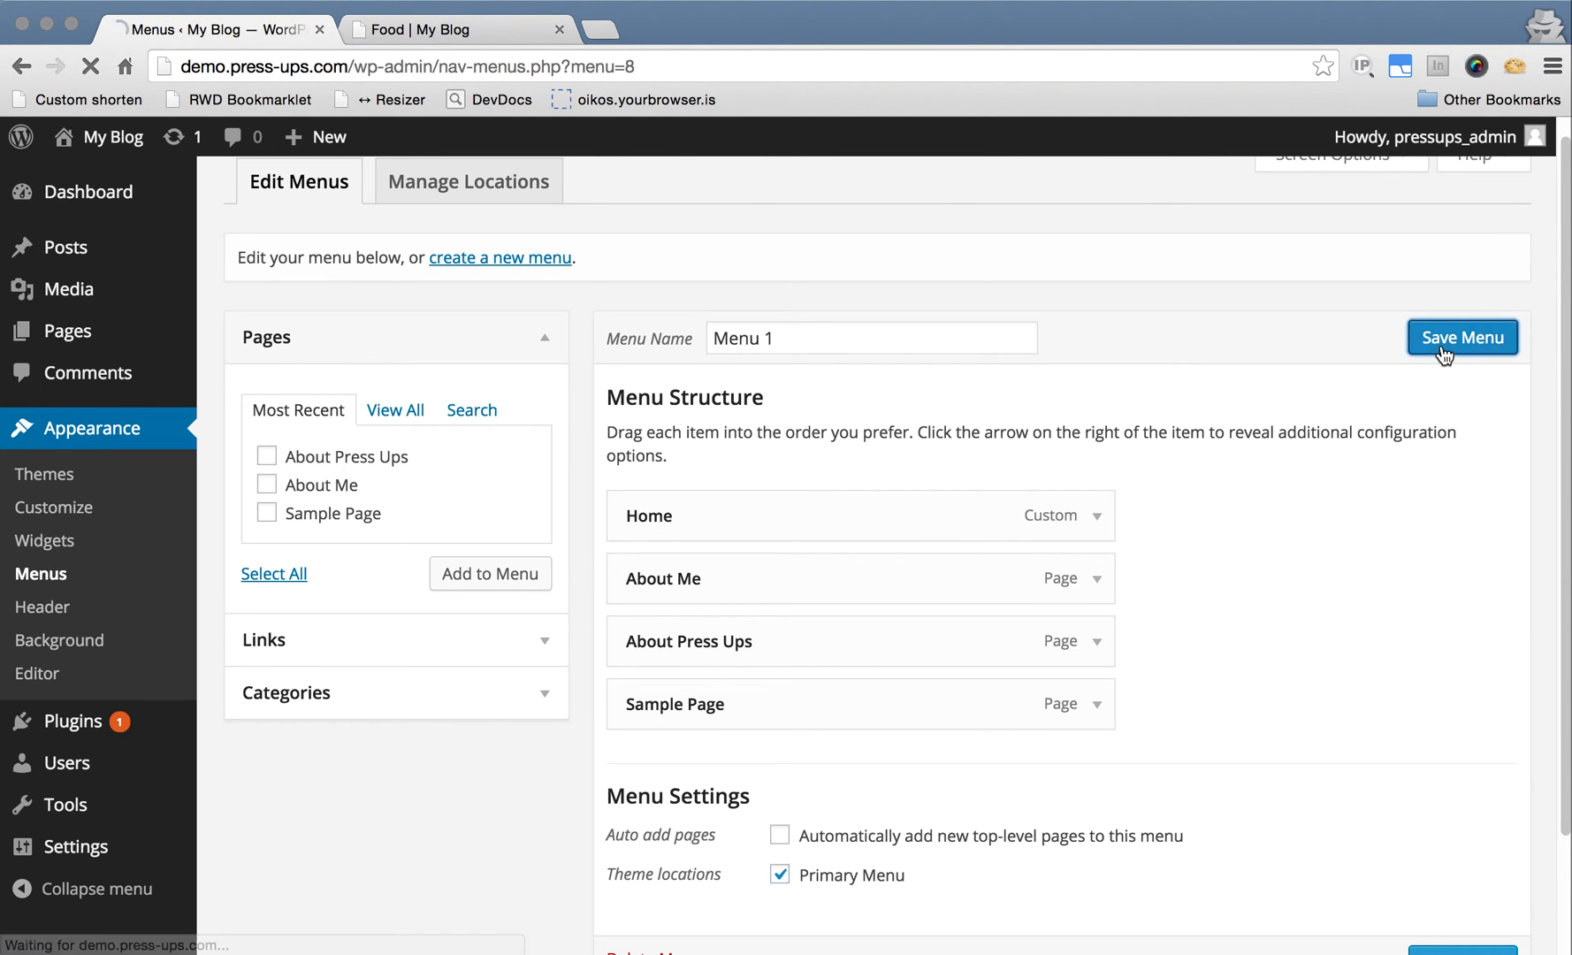
pyautogui.click(491, 30)
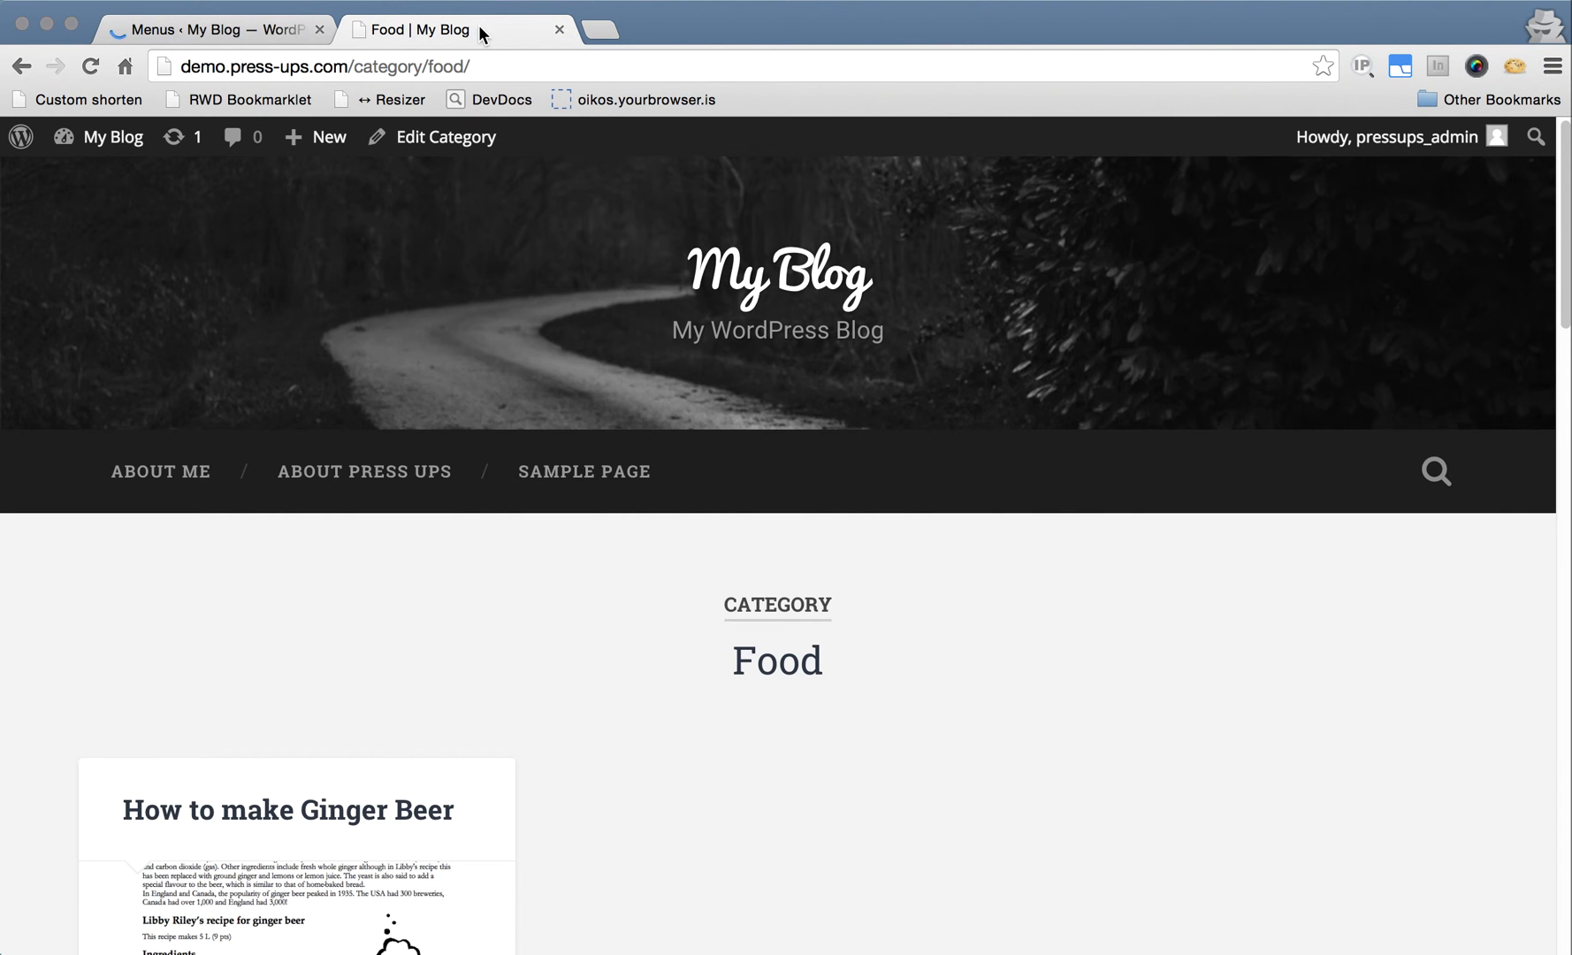
pyautogui.press('super+r')
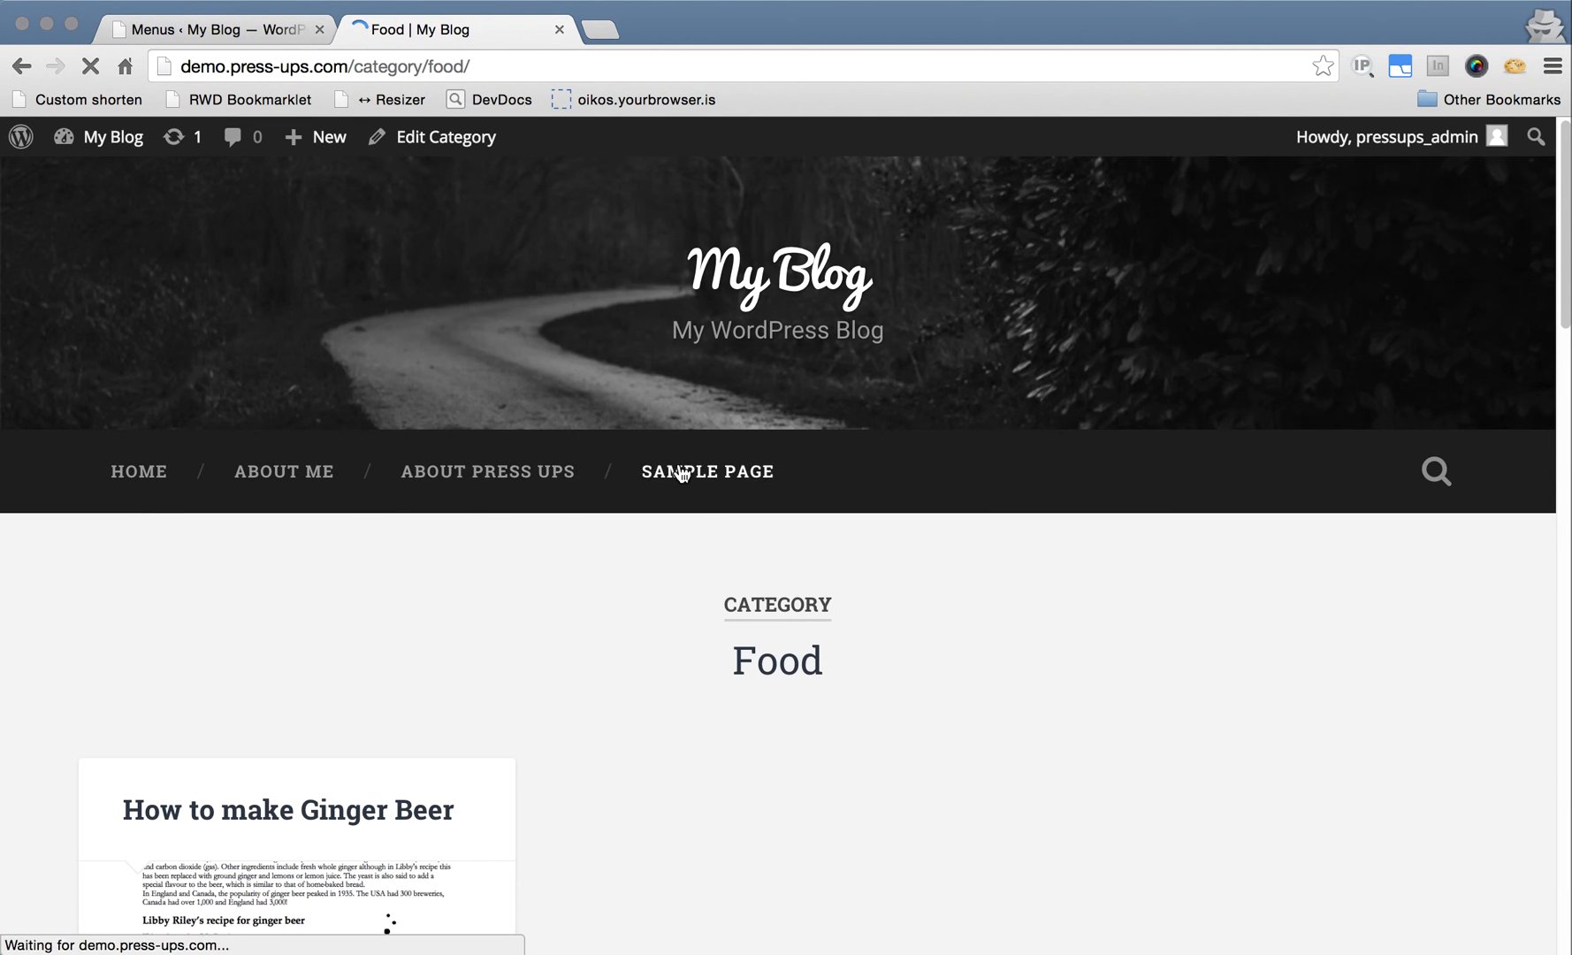
# Add the News category to the end of Menu 1 and save the menu
pyautogui.click(264, 33)
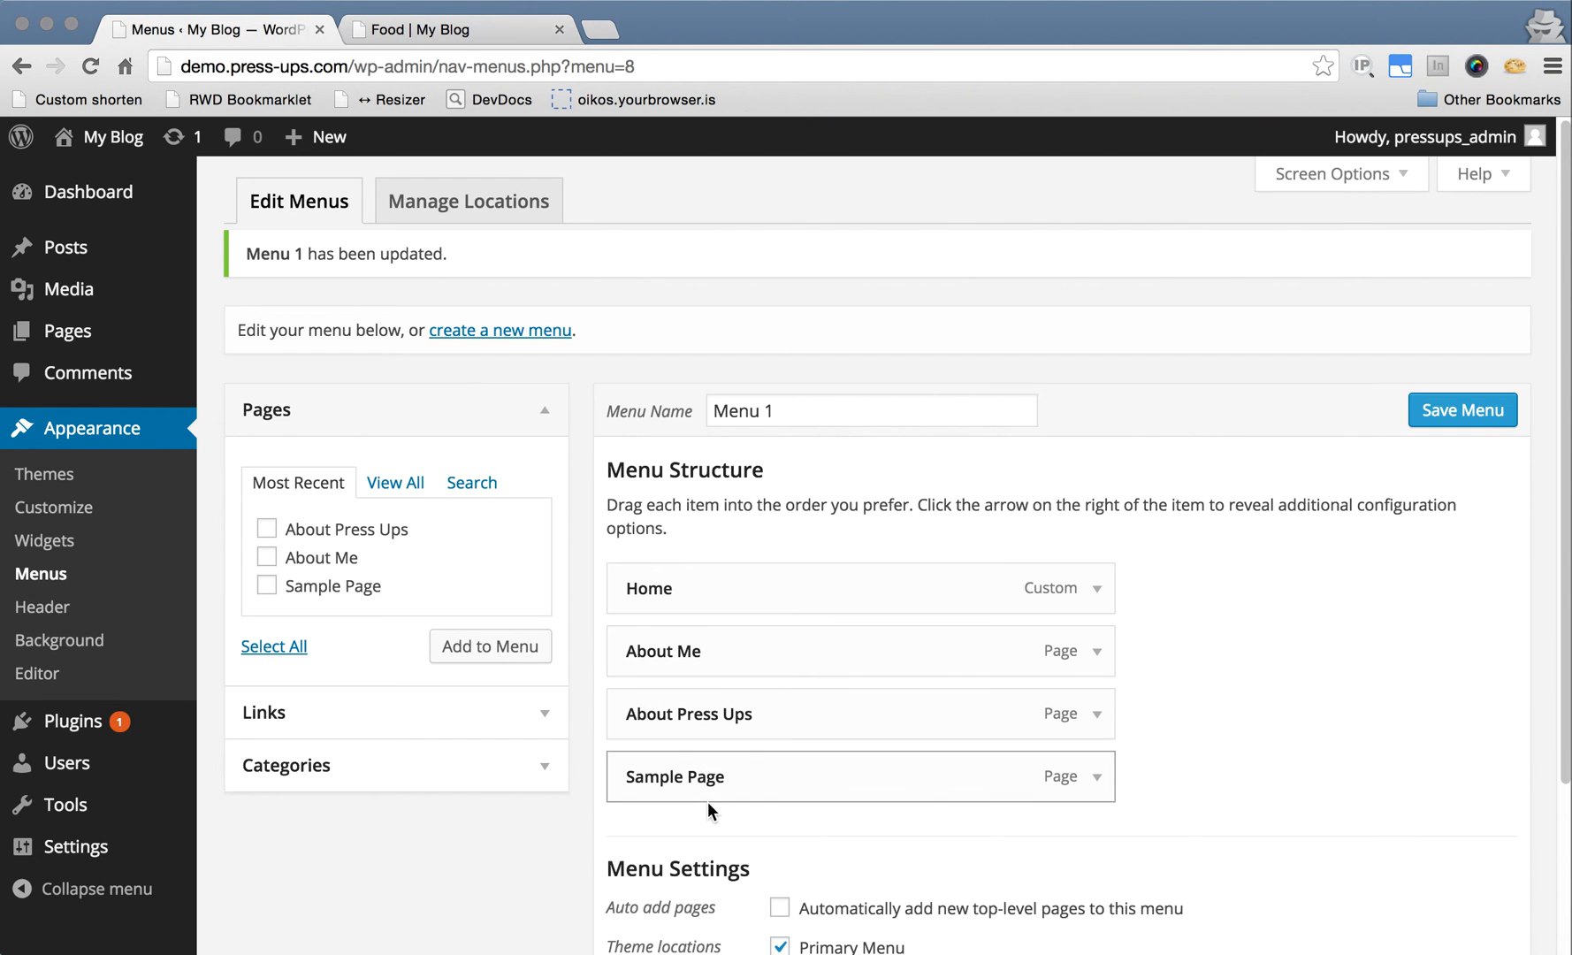
pyautogui.click(526, 769)
pyautogui.click(267, 638)
pyautogui.click(455, 730)
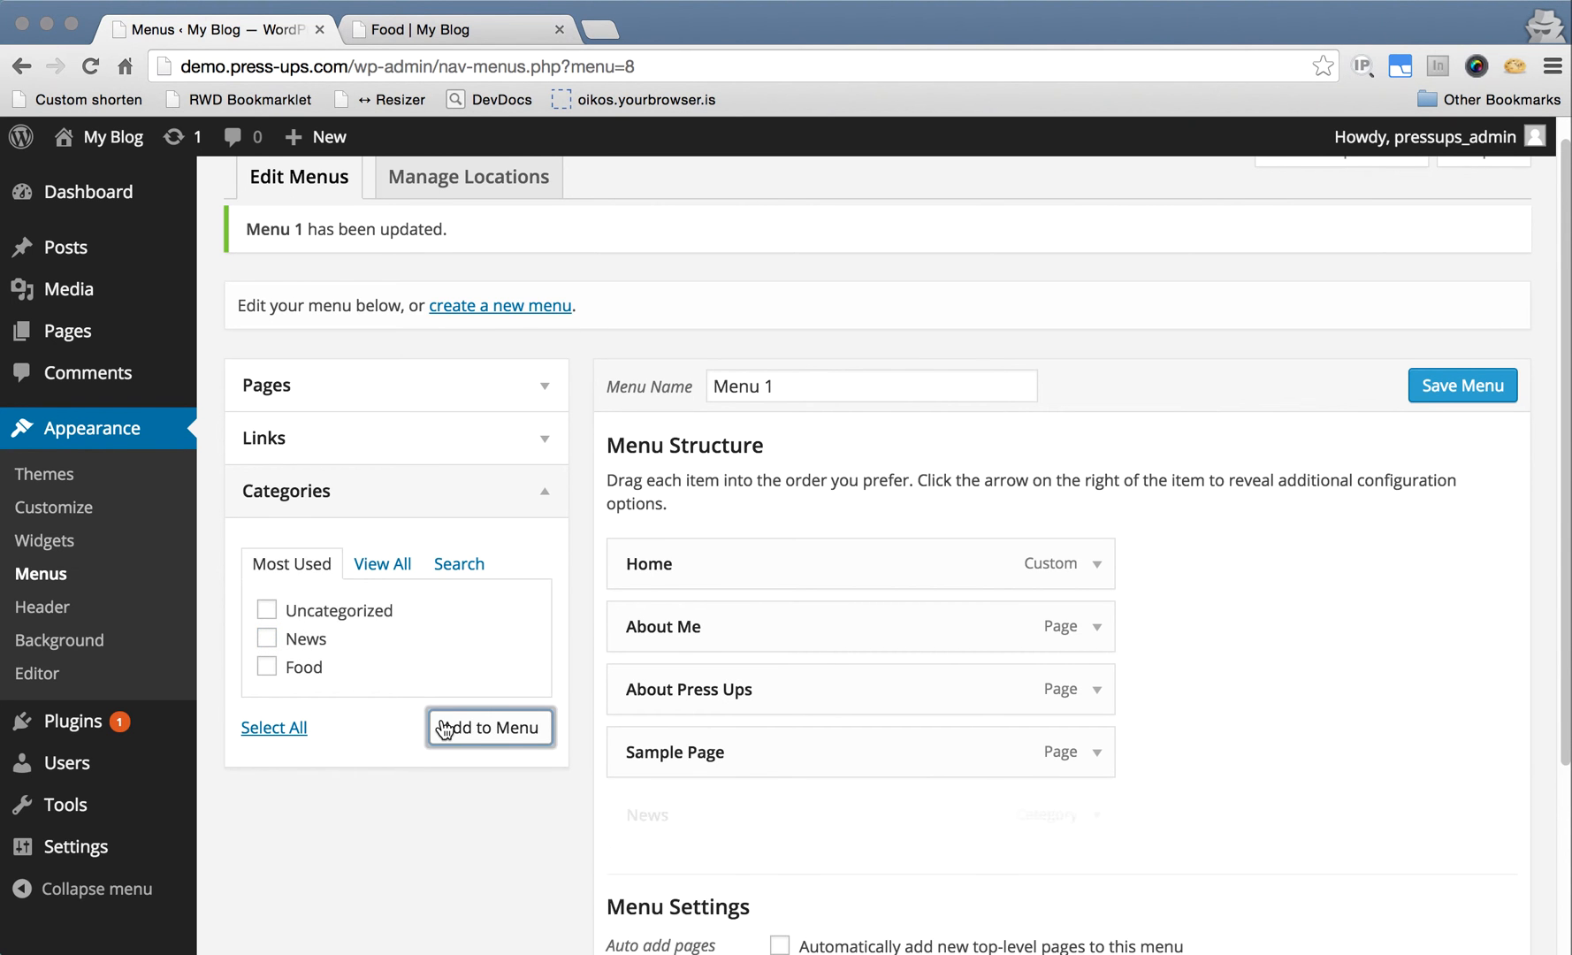
pyautogui.scroll(-2, 928, 764)
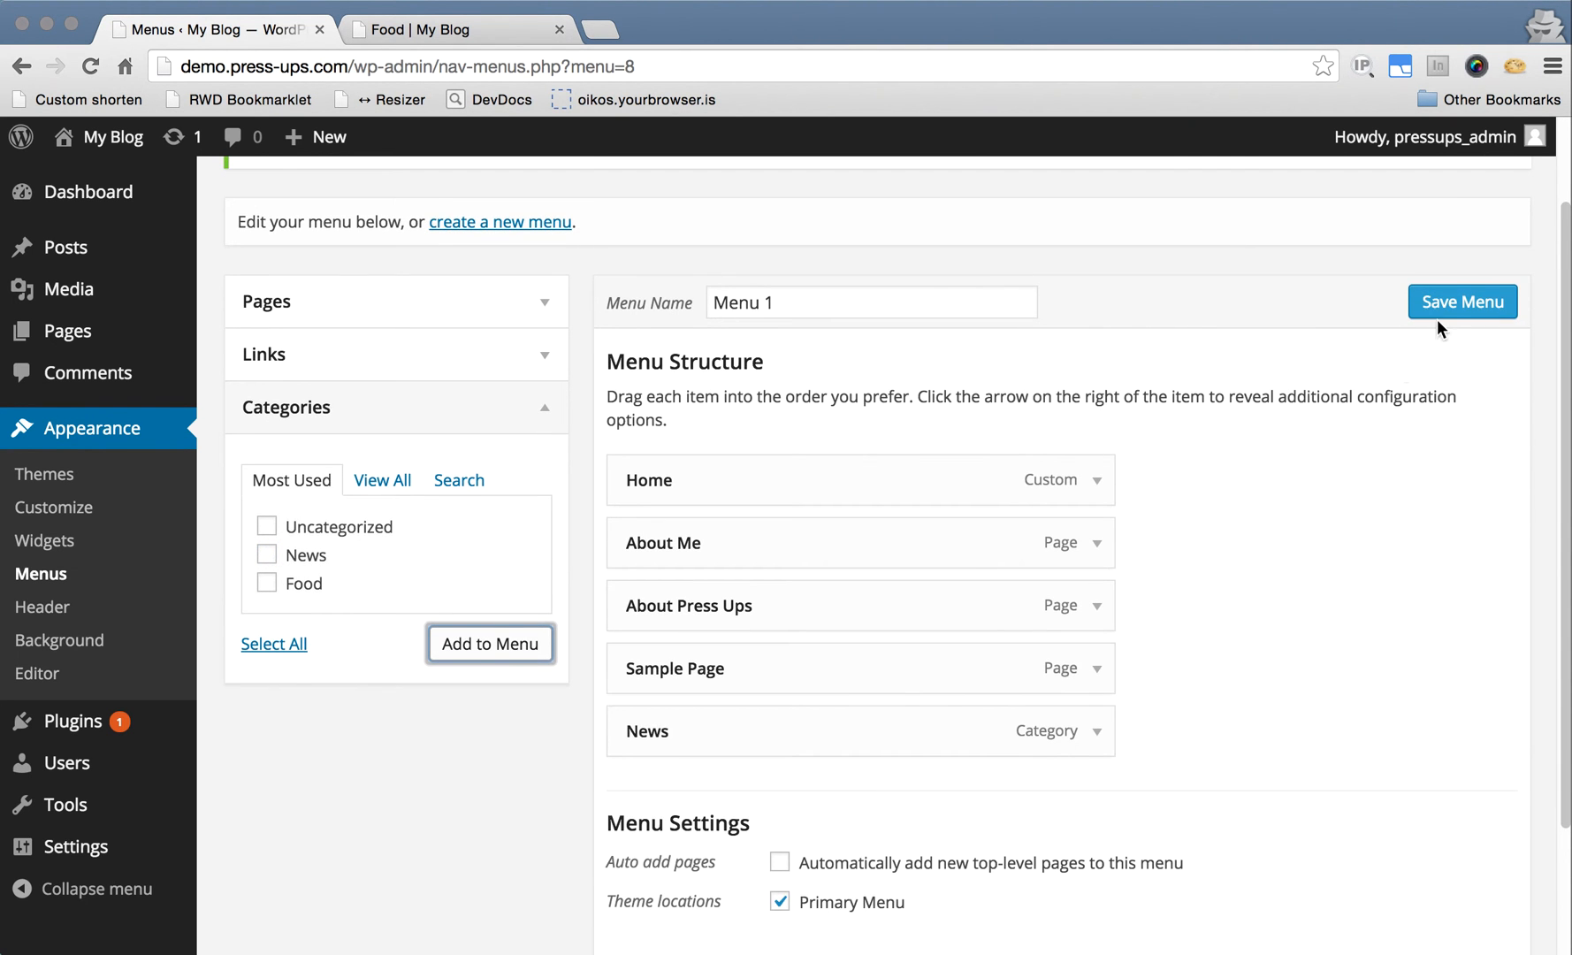
pyautogui.click(1460, 301)
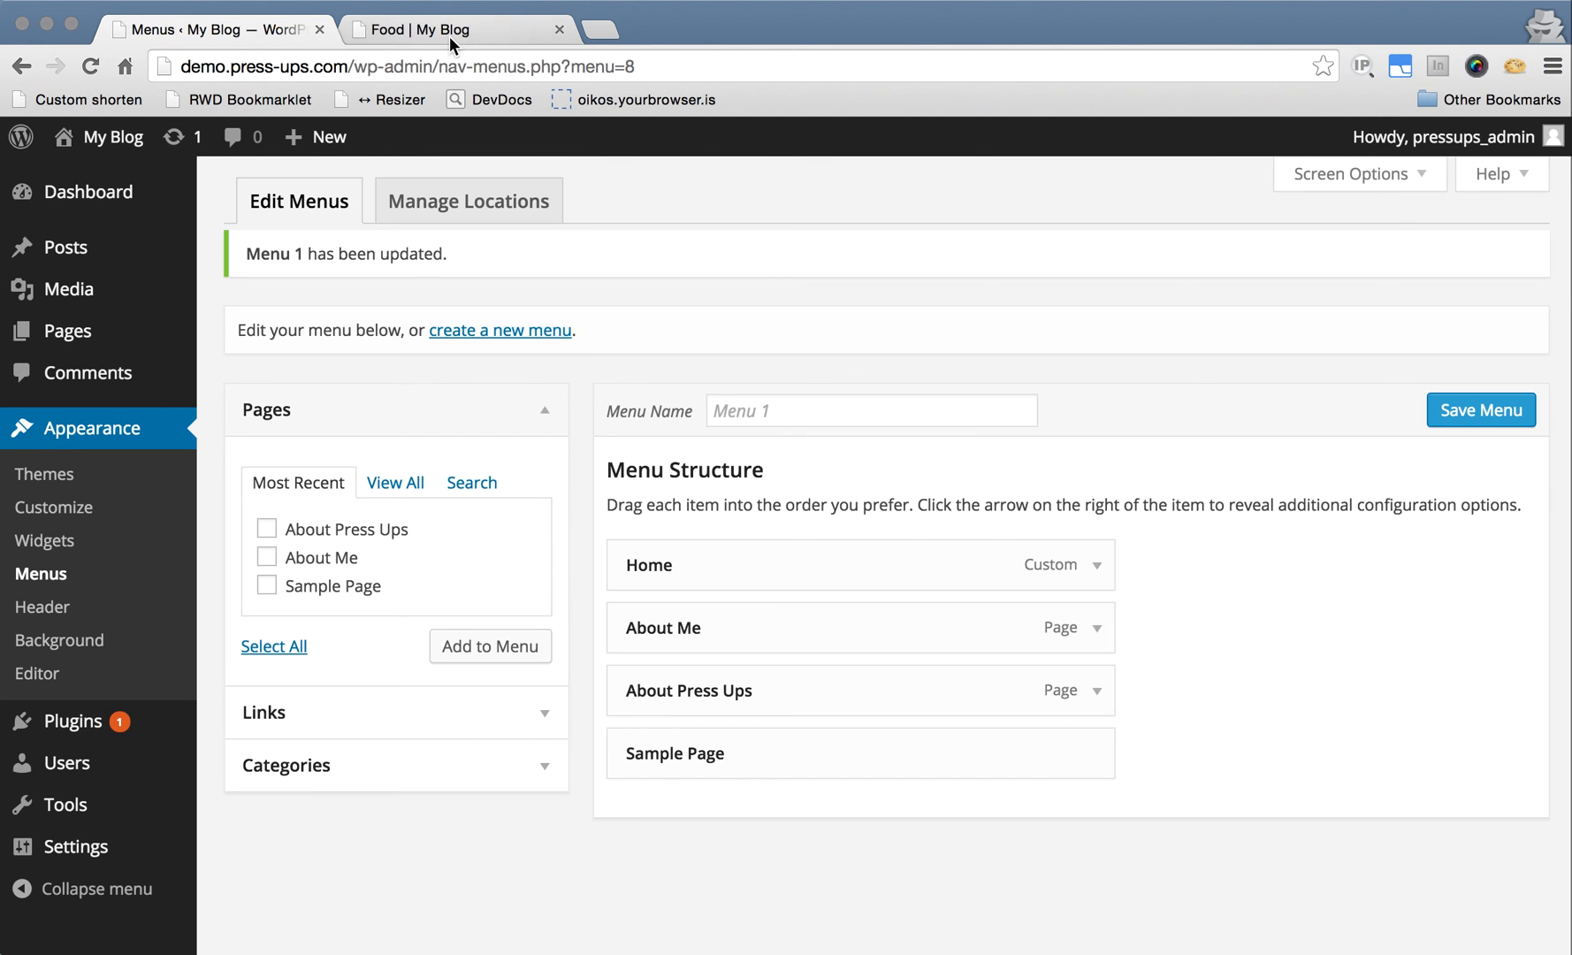
# Reload the Food archive and open the News category from the site's navigation bar
pyautogui.click(449, 31)
pyautogui.click(89, 69)
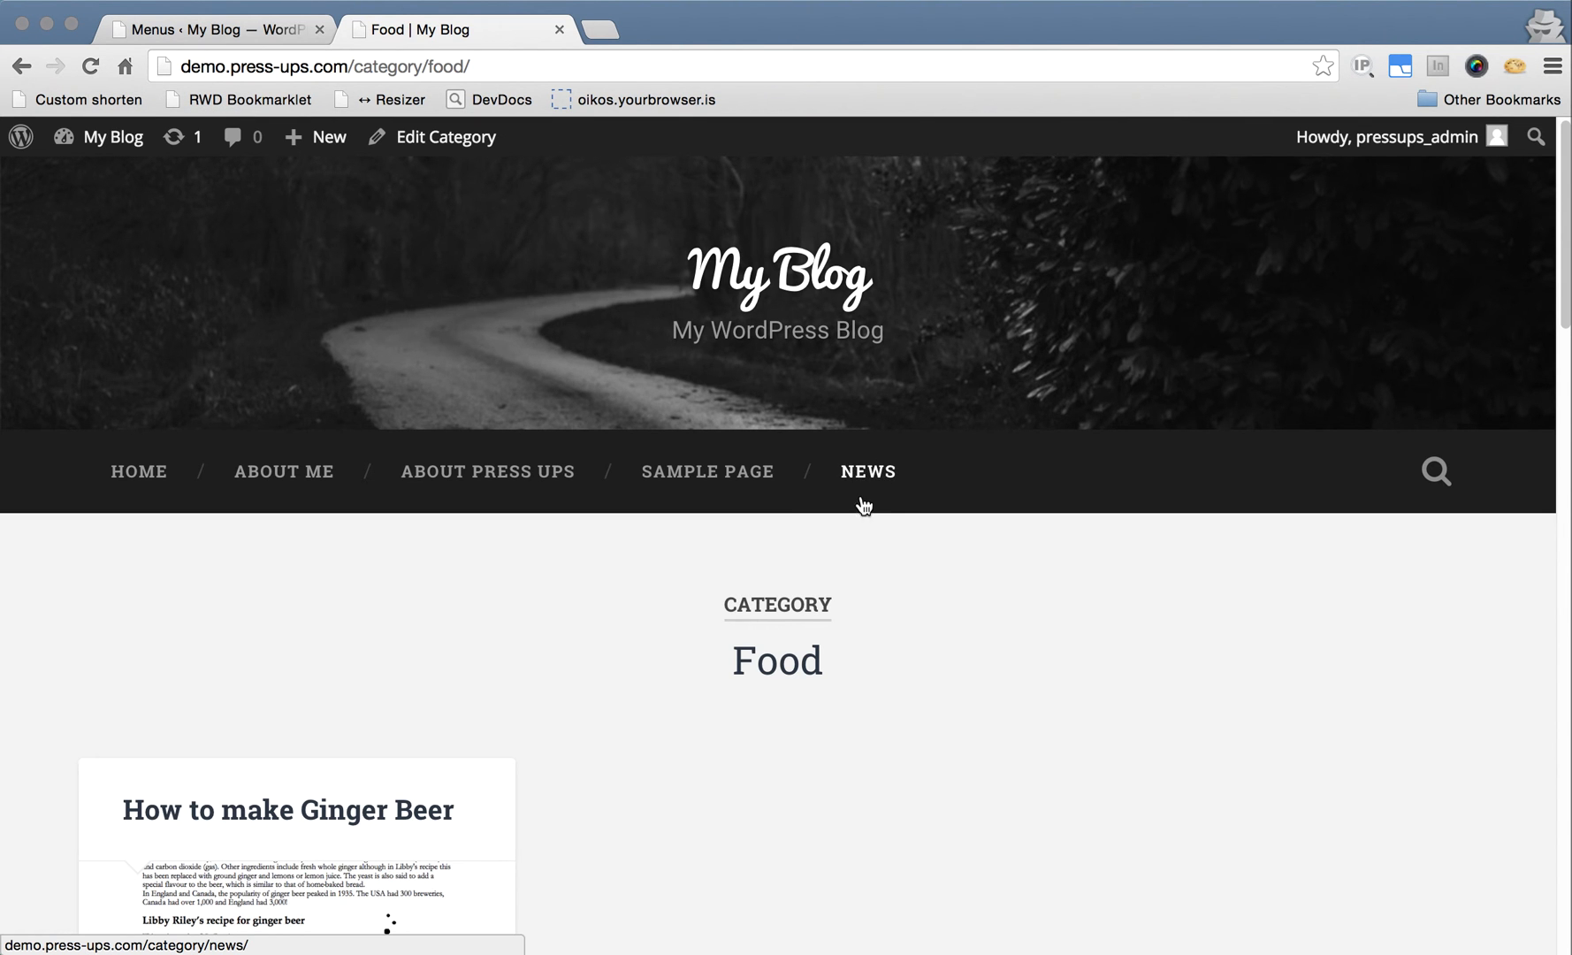
pyautogui.scroll(-3, 716, 588)
pyautogui.scroll(3, 716, 588)
pyautogui.click(871, 471)
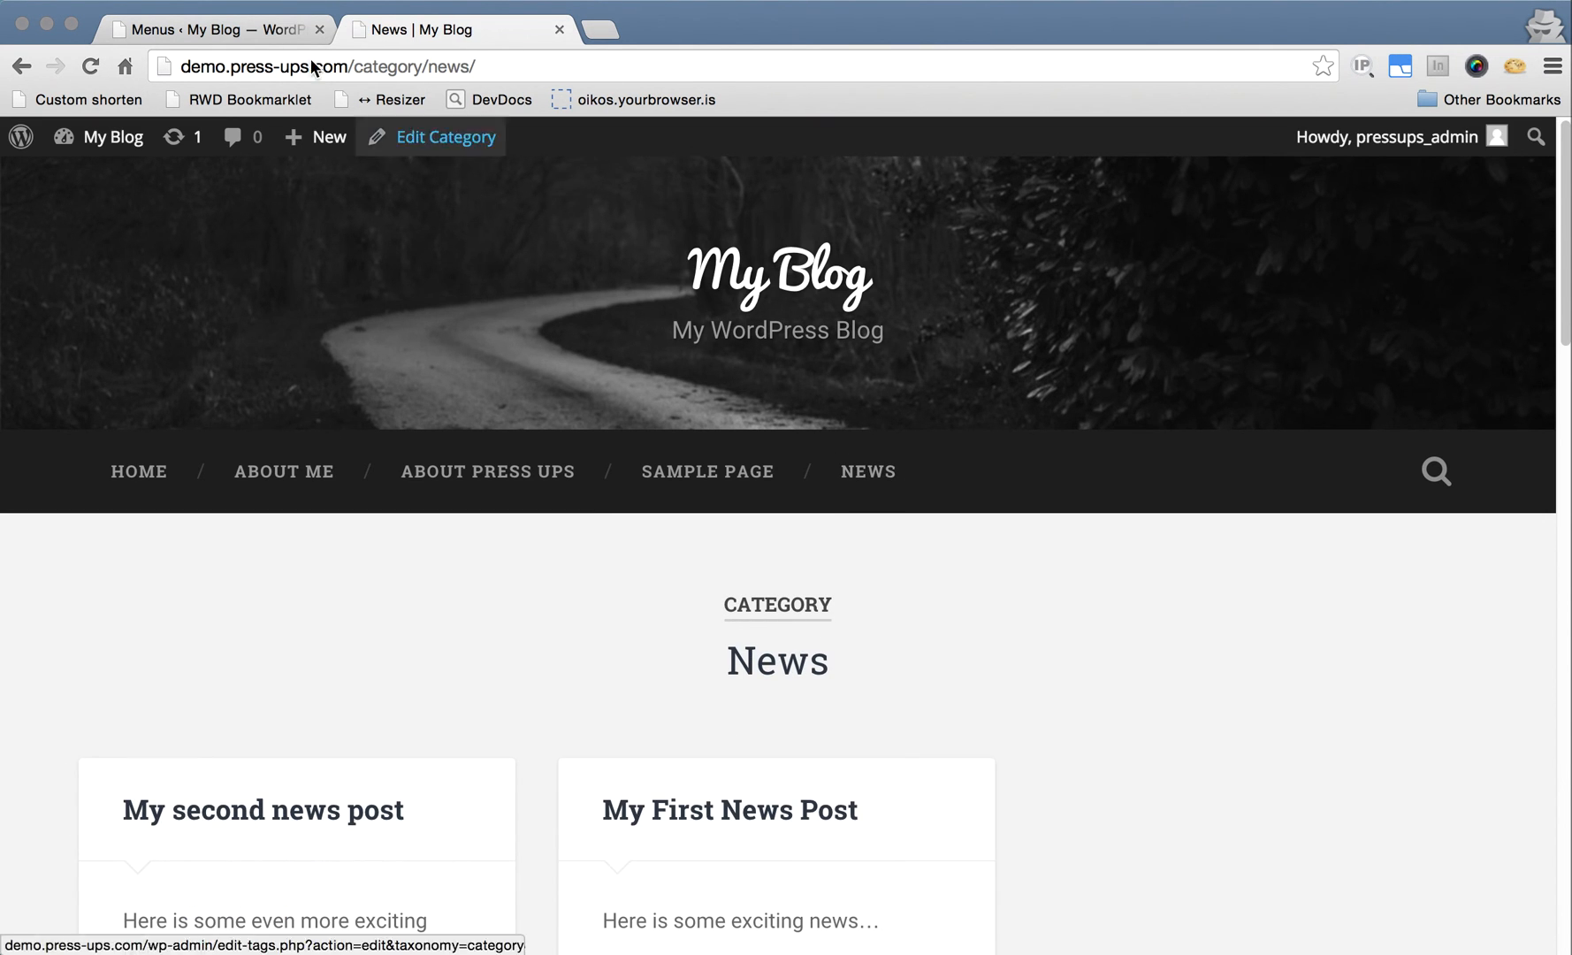
# Add the Food category to Menu 1
pyautogui.click(248, 31)
pyautogui.click(546, 759)
pyautogui.click(265, 691)
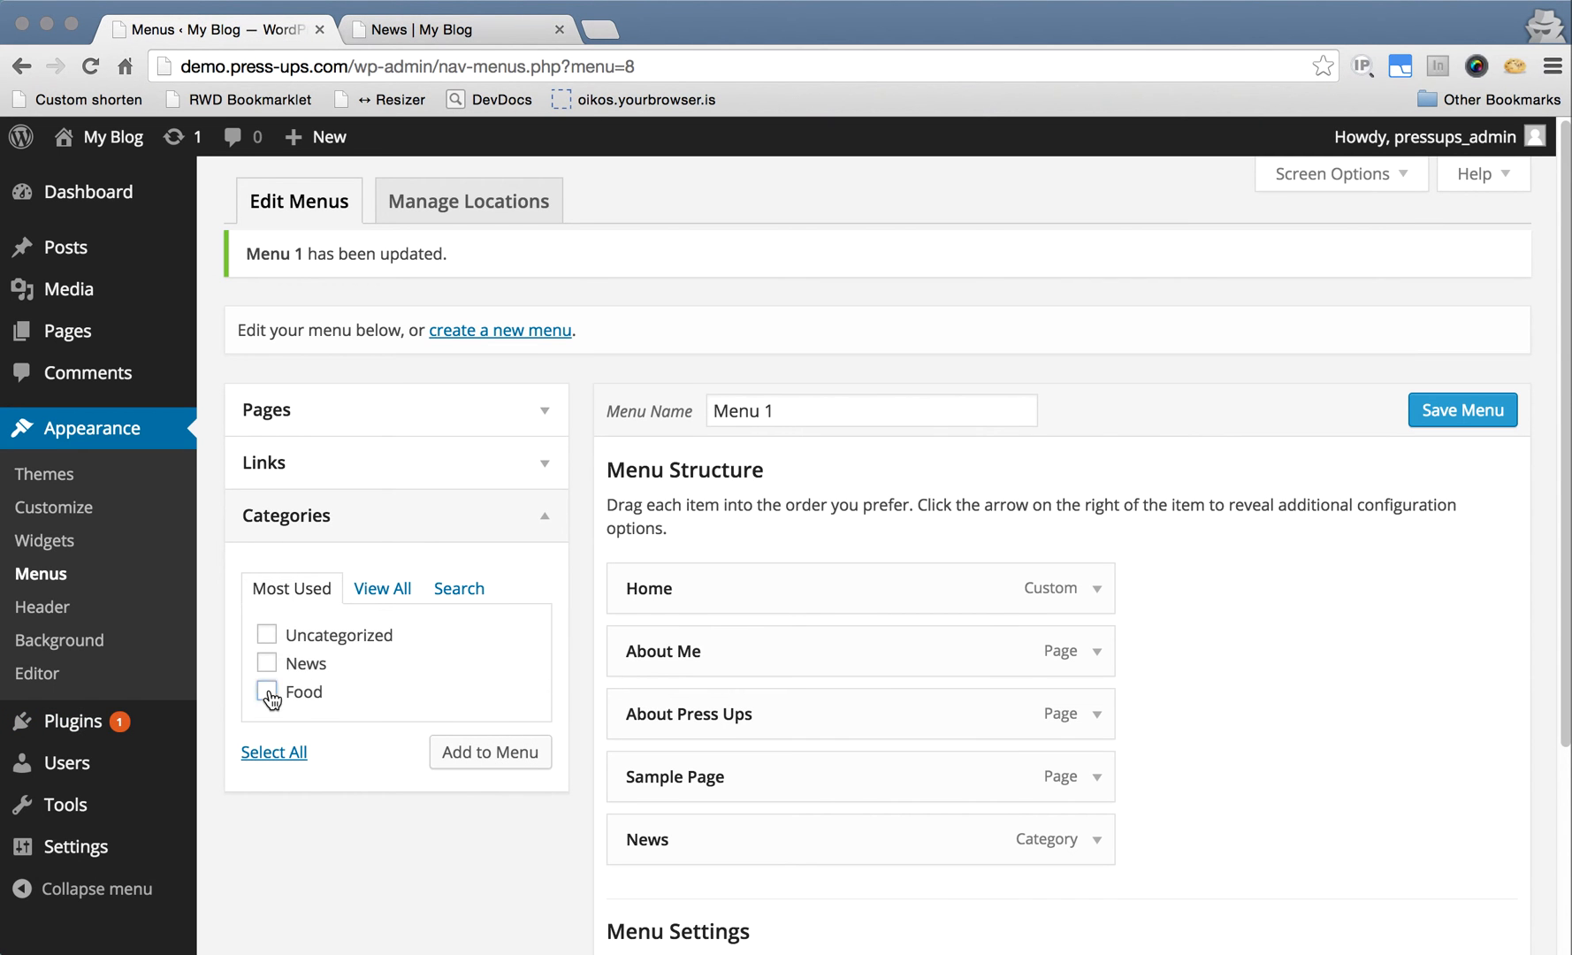
pyautogui.click(473, 748)
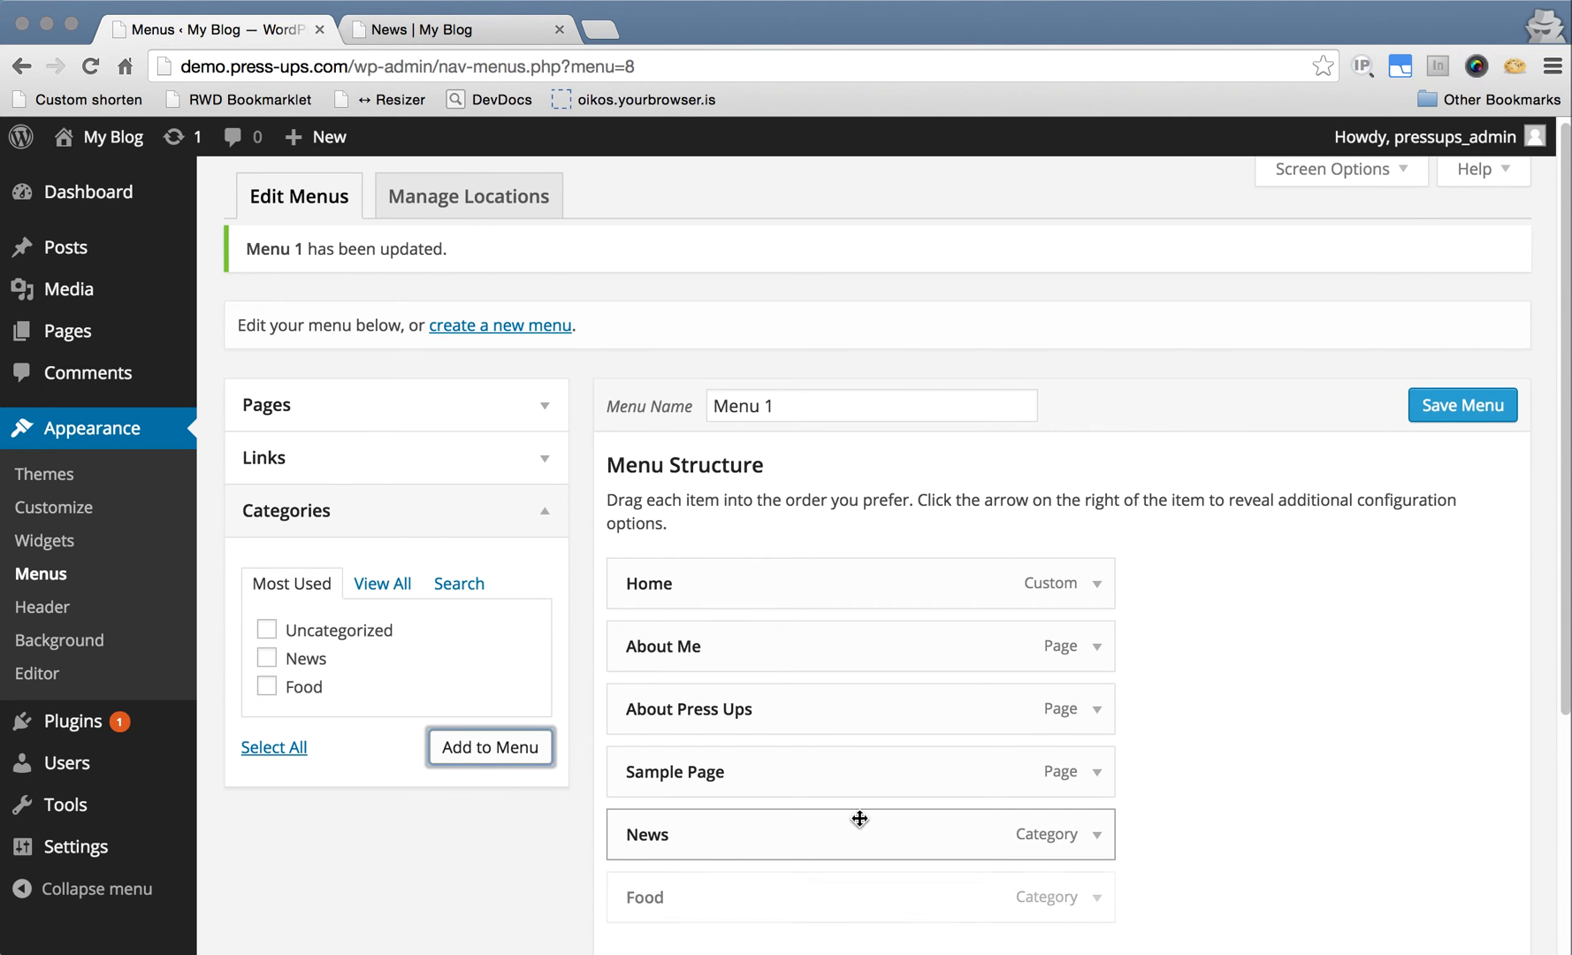
# Save Menu 1 and reload the News archive to check the site's navigation bar
pyautogui.click(1437, 414)
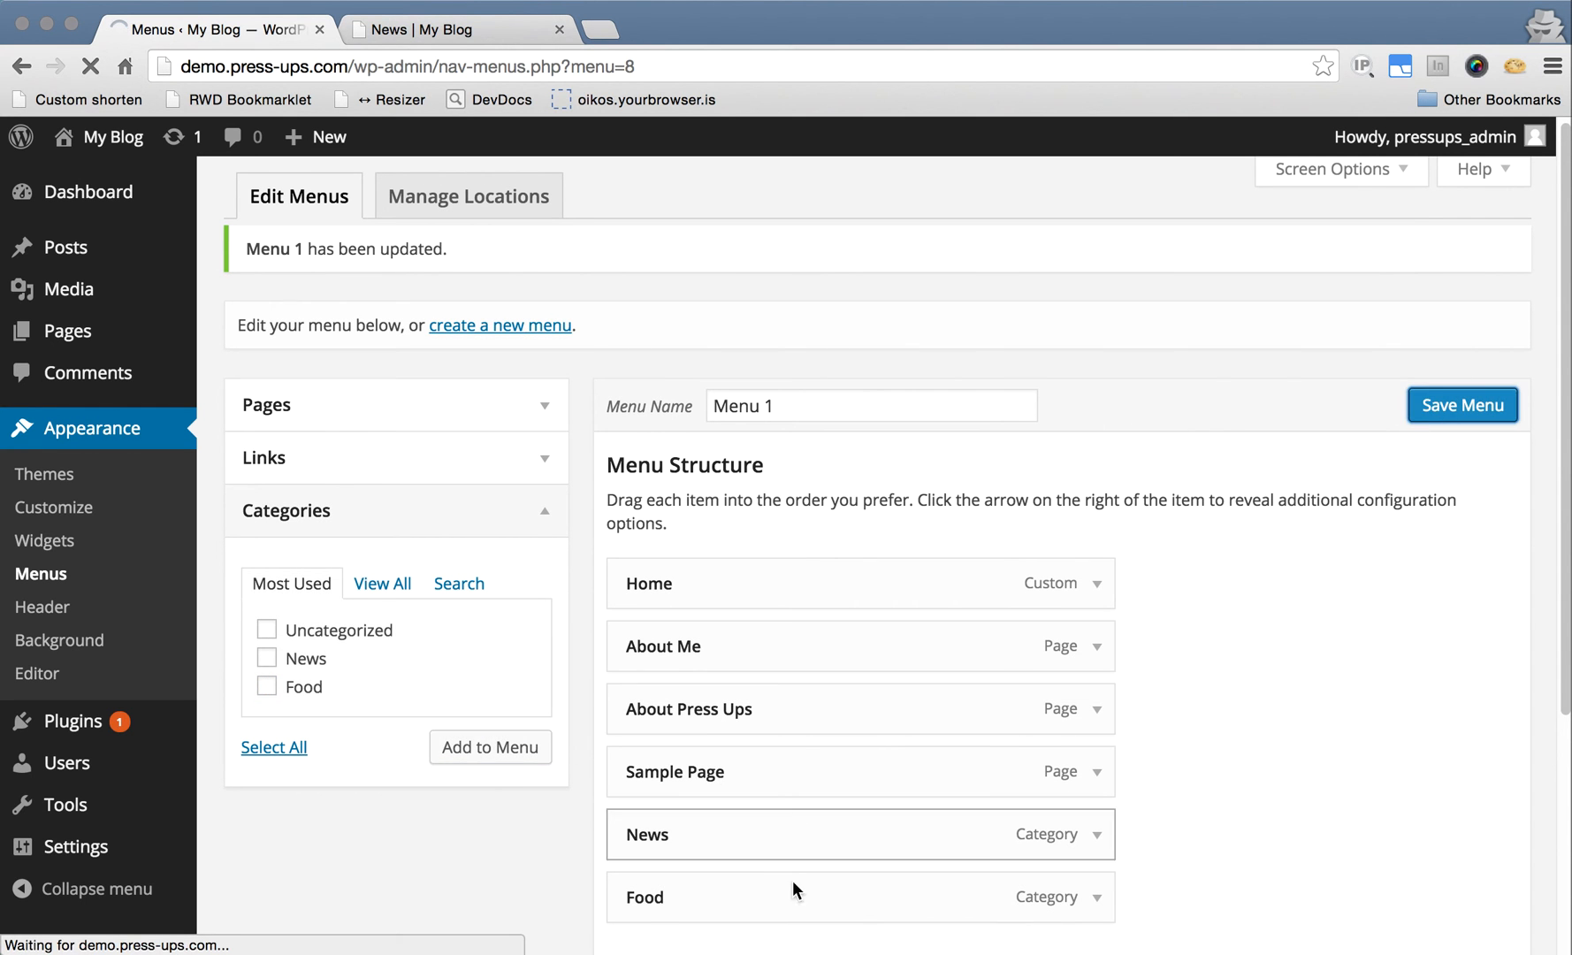
pyautogui.click(473, 40)
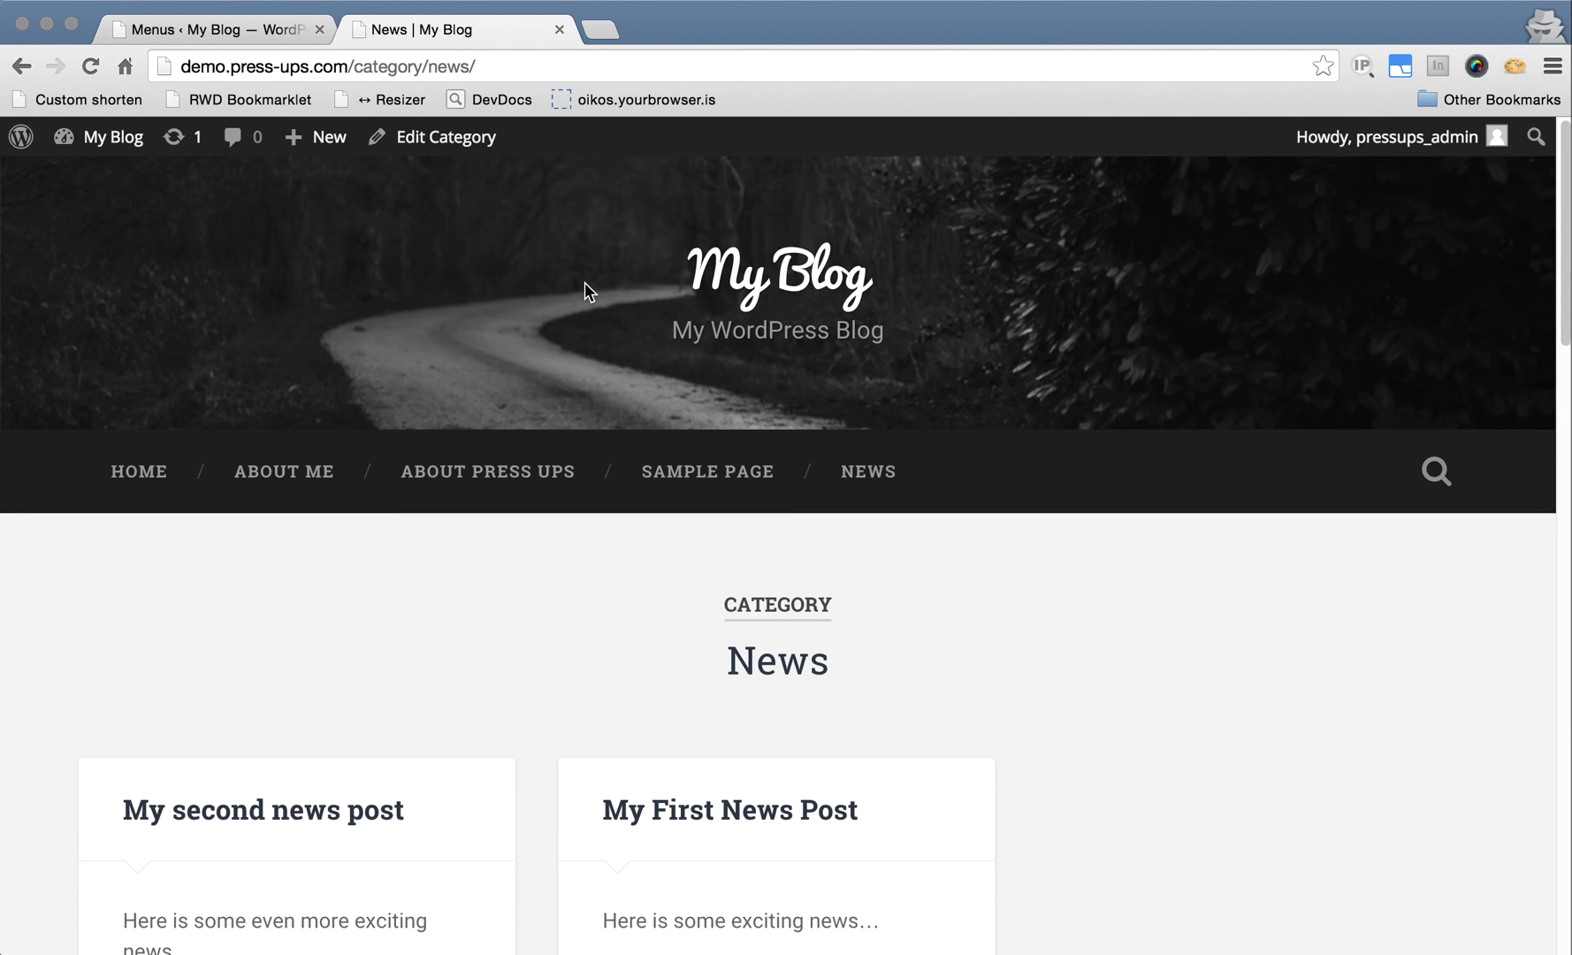
pyautogui.press('super+r')
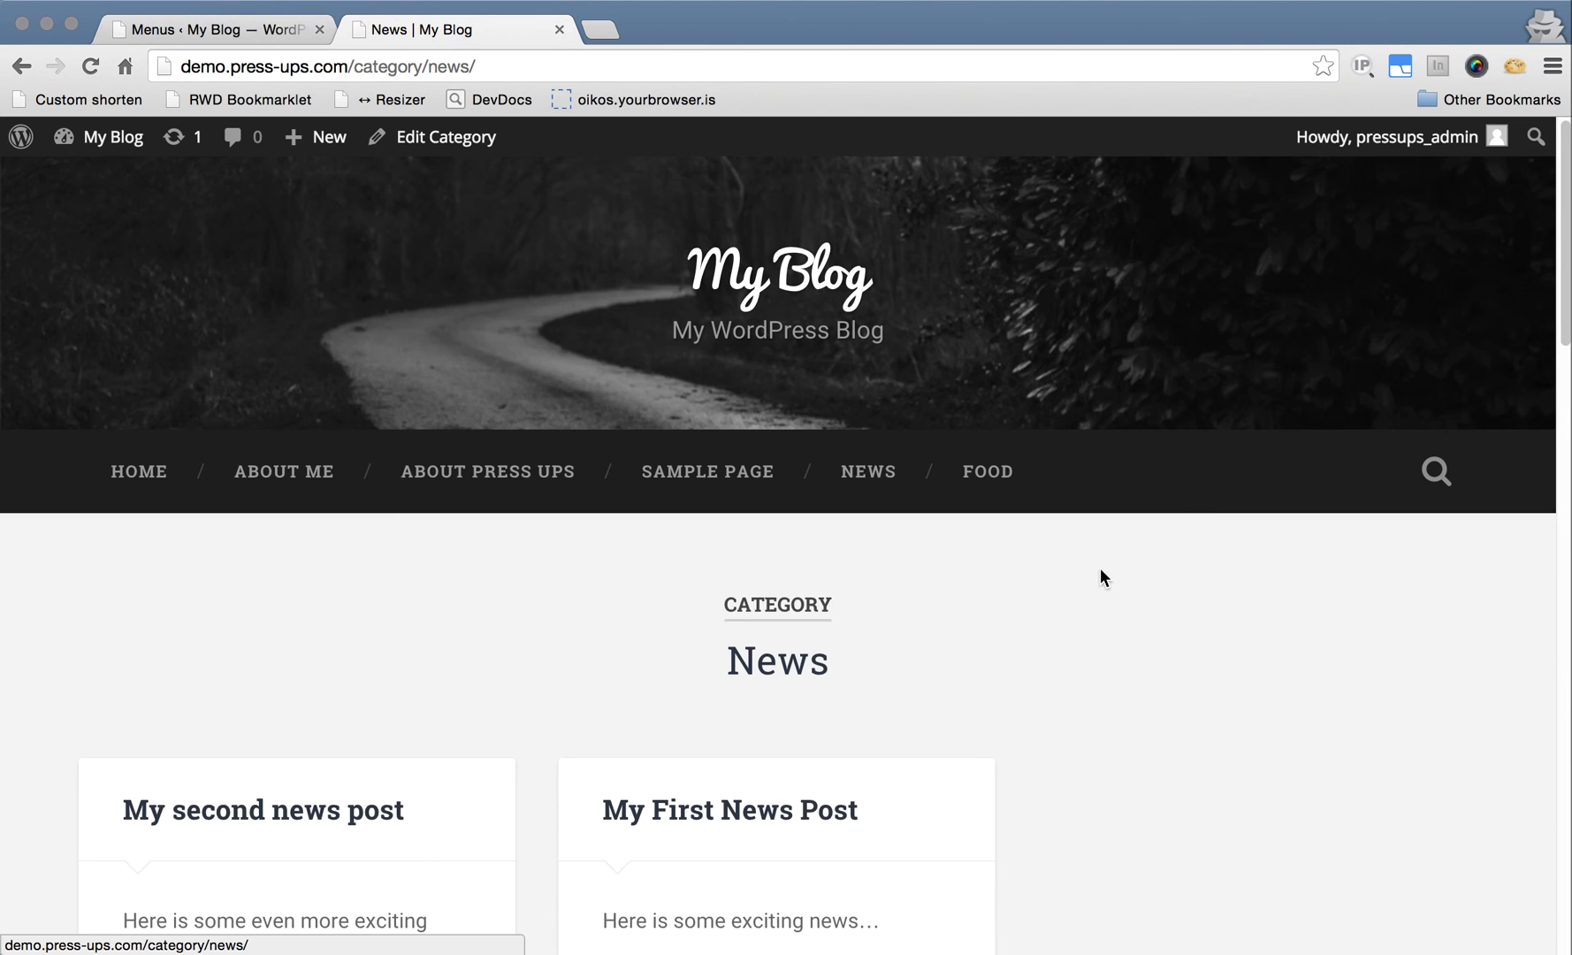
pyautogui.scroll(-3, 1101, 570)
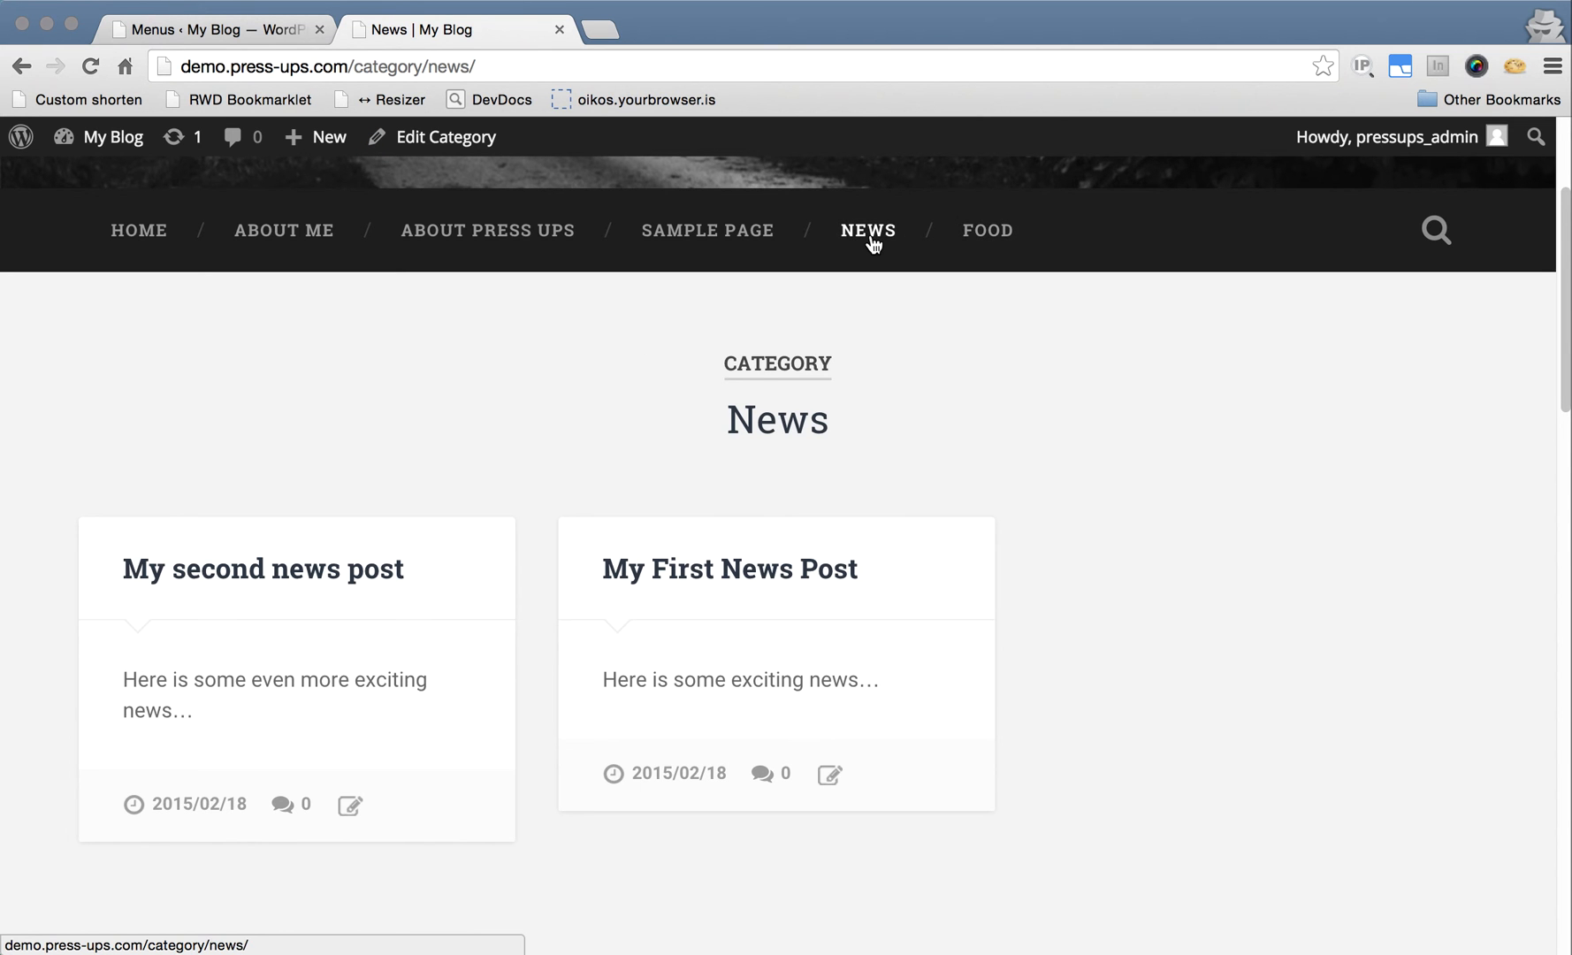
# Start a new post in the WordPress admin and title it "A sports news item"
pyautogui.click(237, 32)
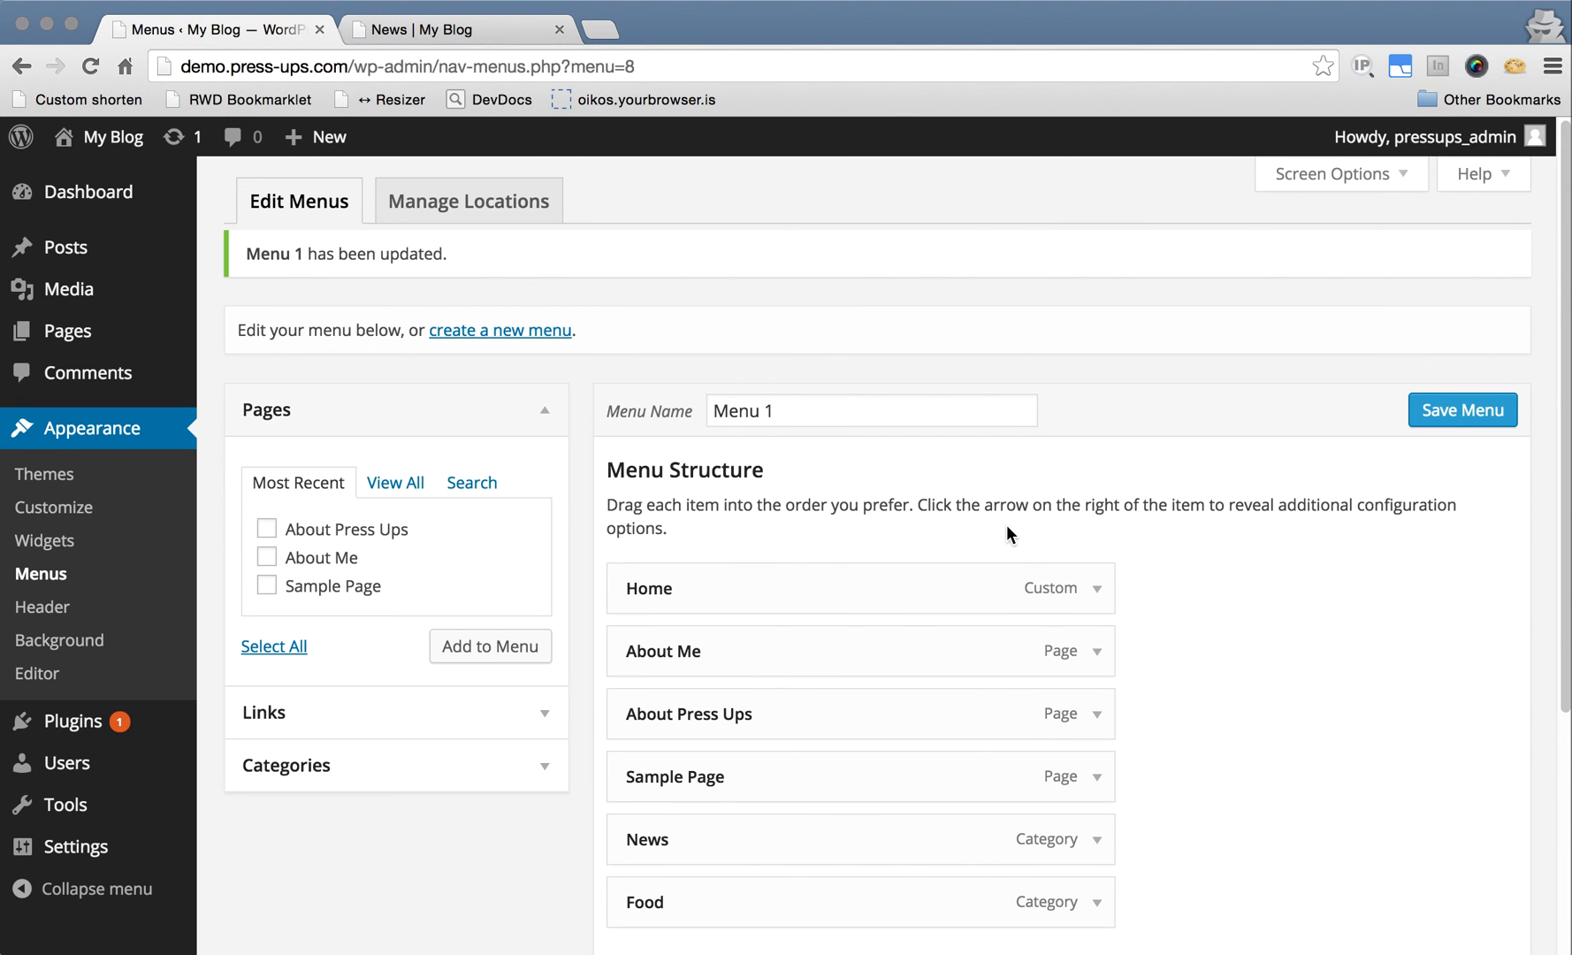
pyautogui.moveTo(52, 266)
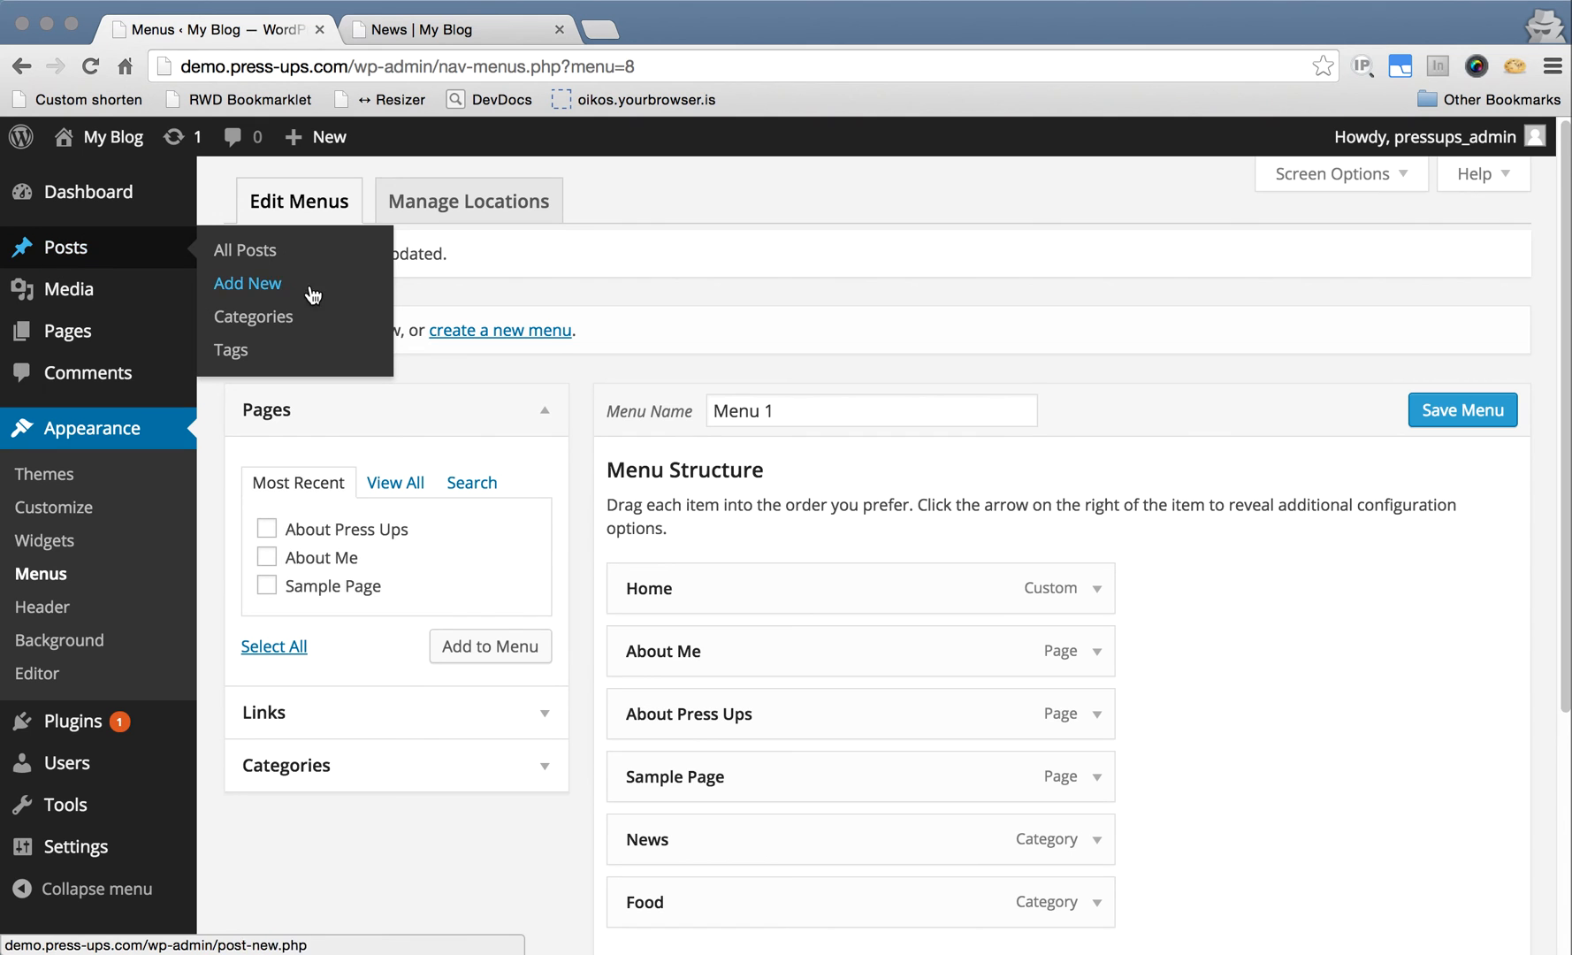
pyautogui.click(254, 285)
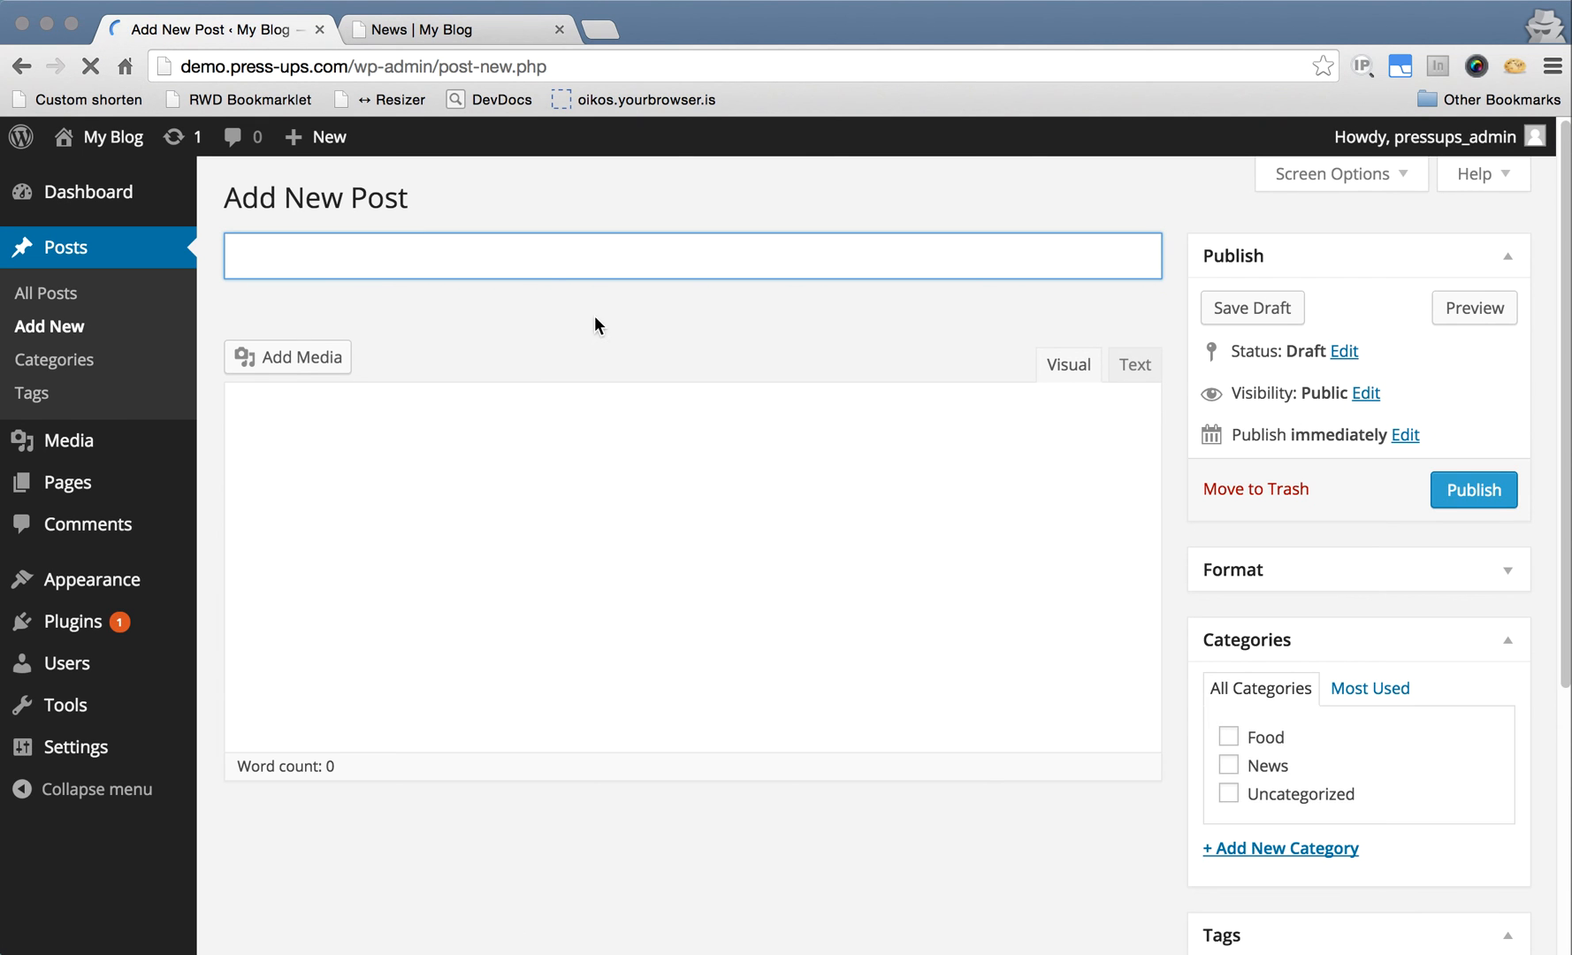
pyautogui.write('A spor')
pyautogui.write('news item')
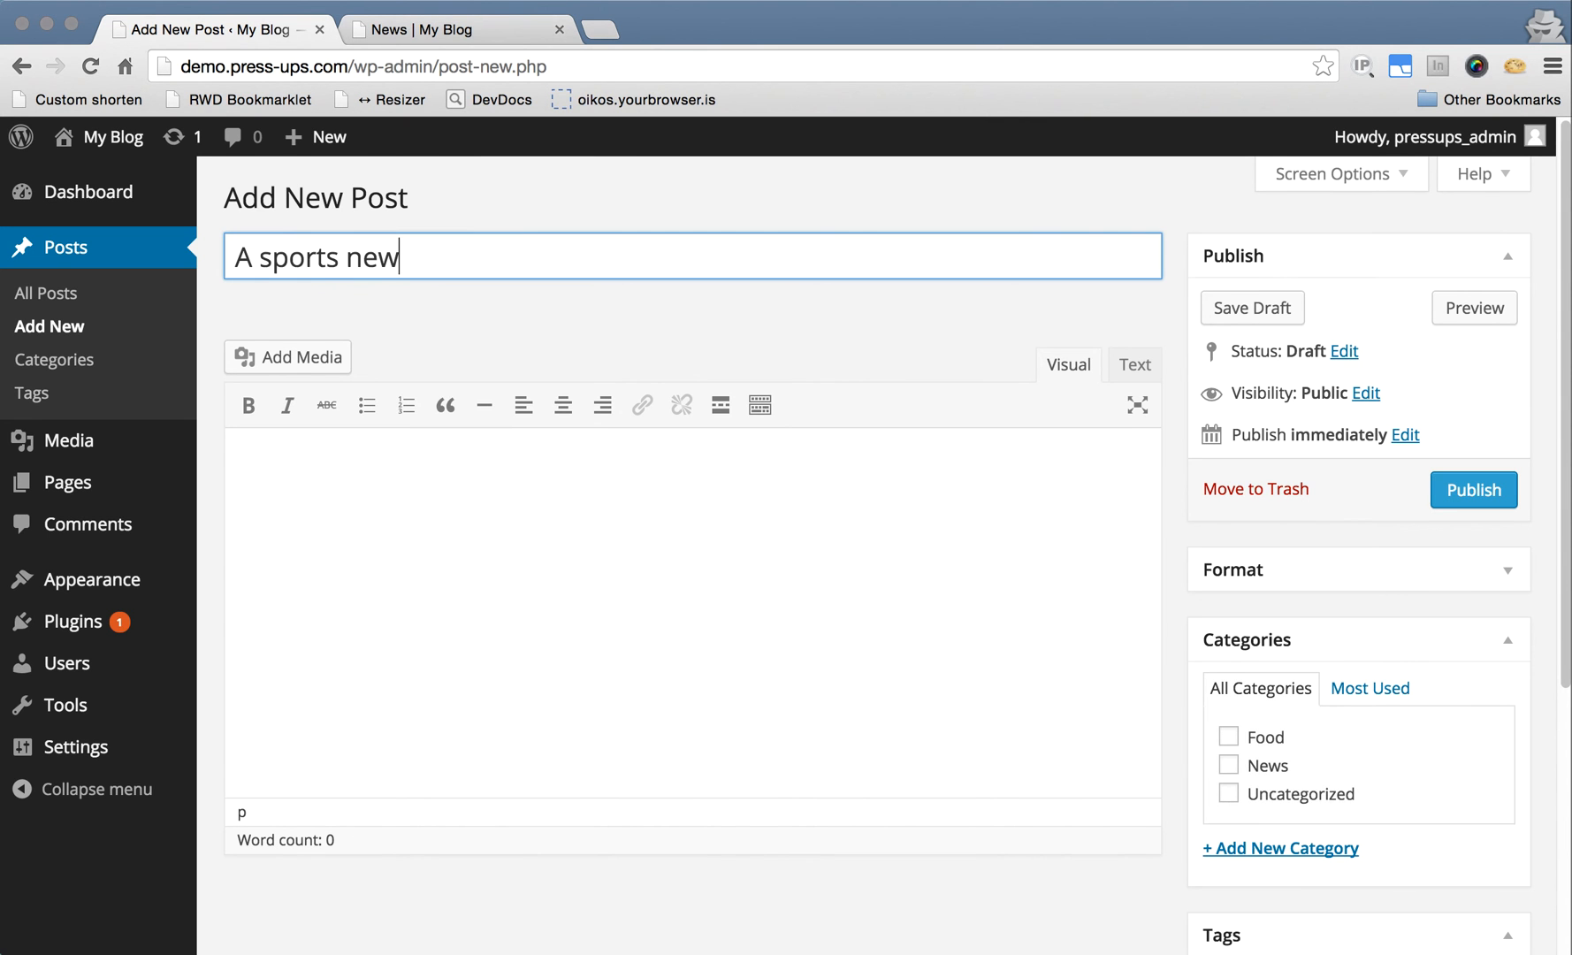
pyautogui.click(521, 527)
# Create a Sport category without a parent for the post and publish the post
pyautogui.scroll(-3, 1229, 561)
pyautogui.scroll(-1, 1180, 569)
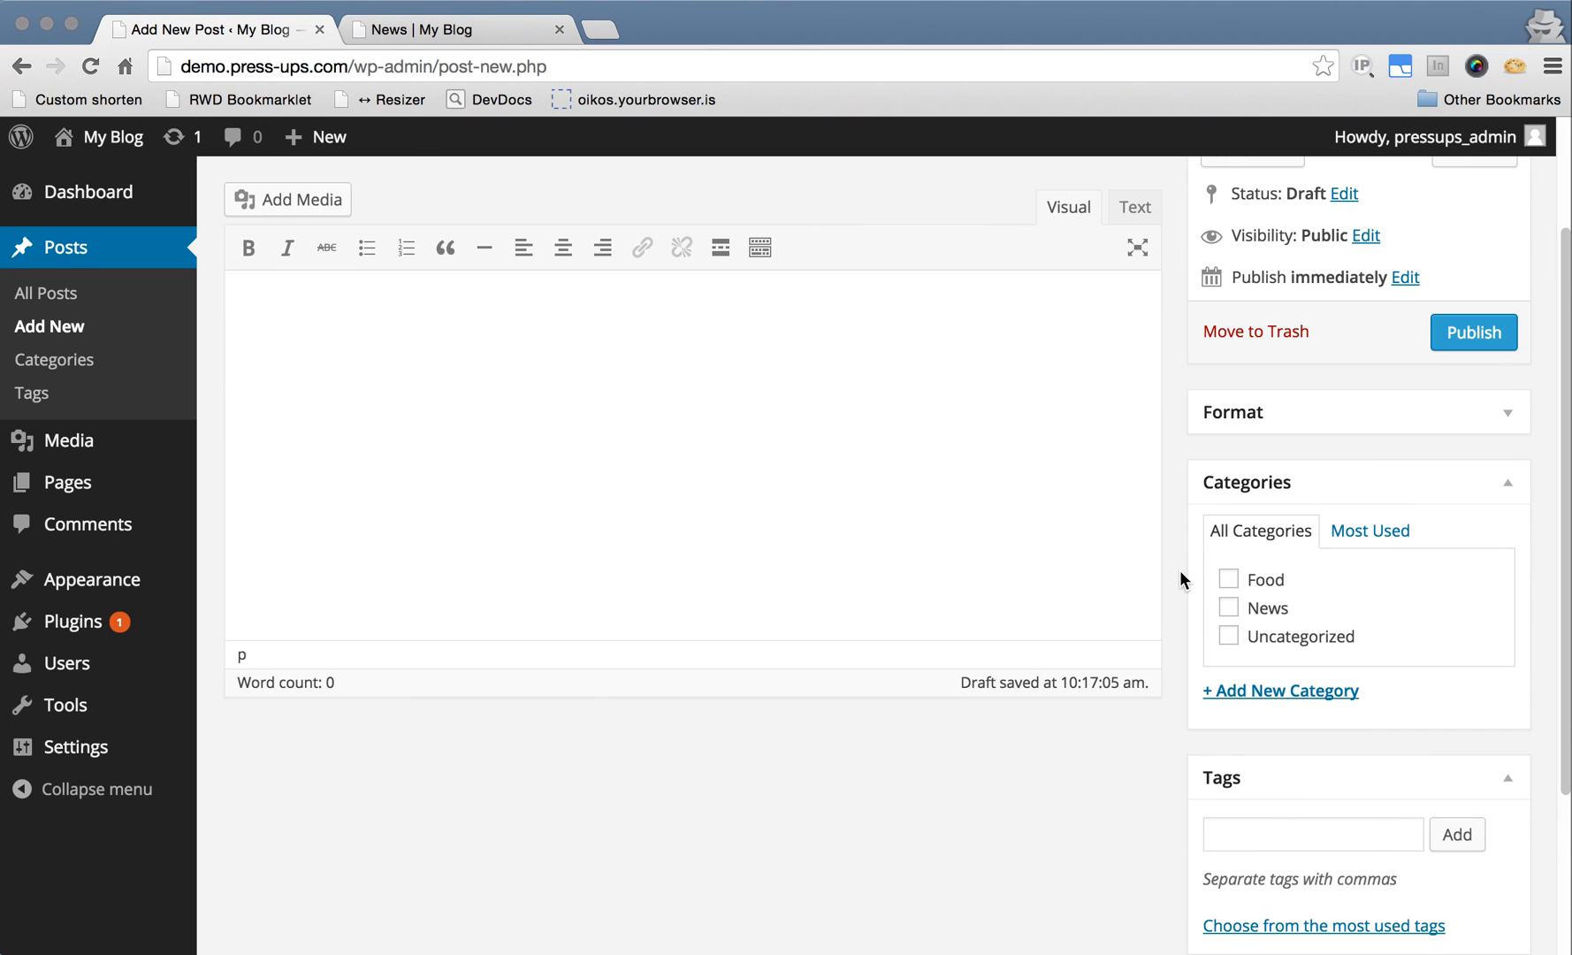
pyautogui.click(1282, 699)
pyautogui.write('Sport')
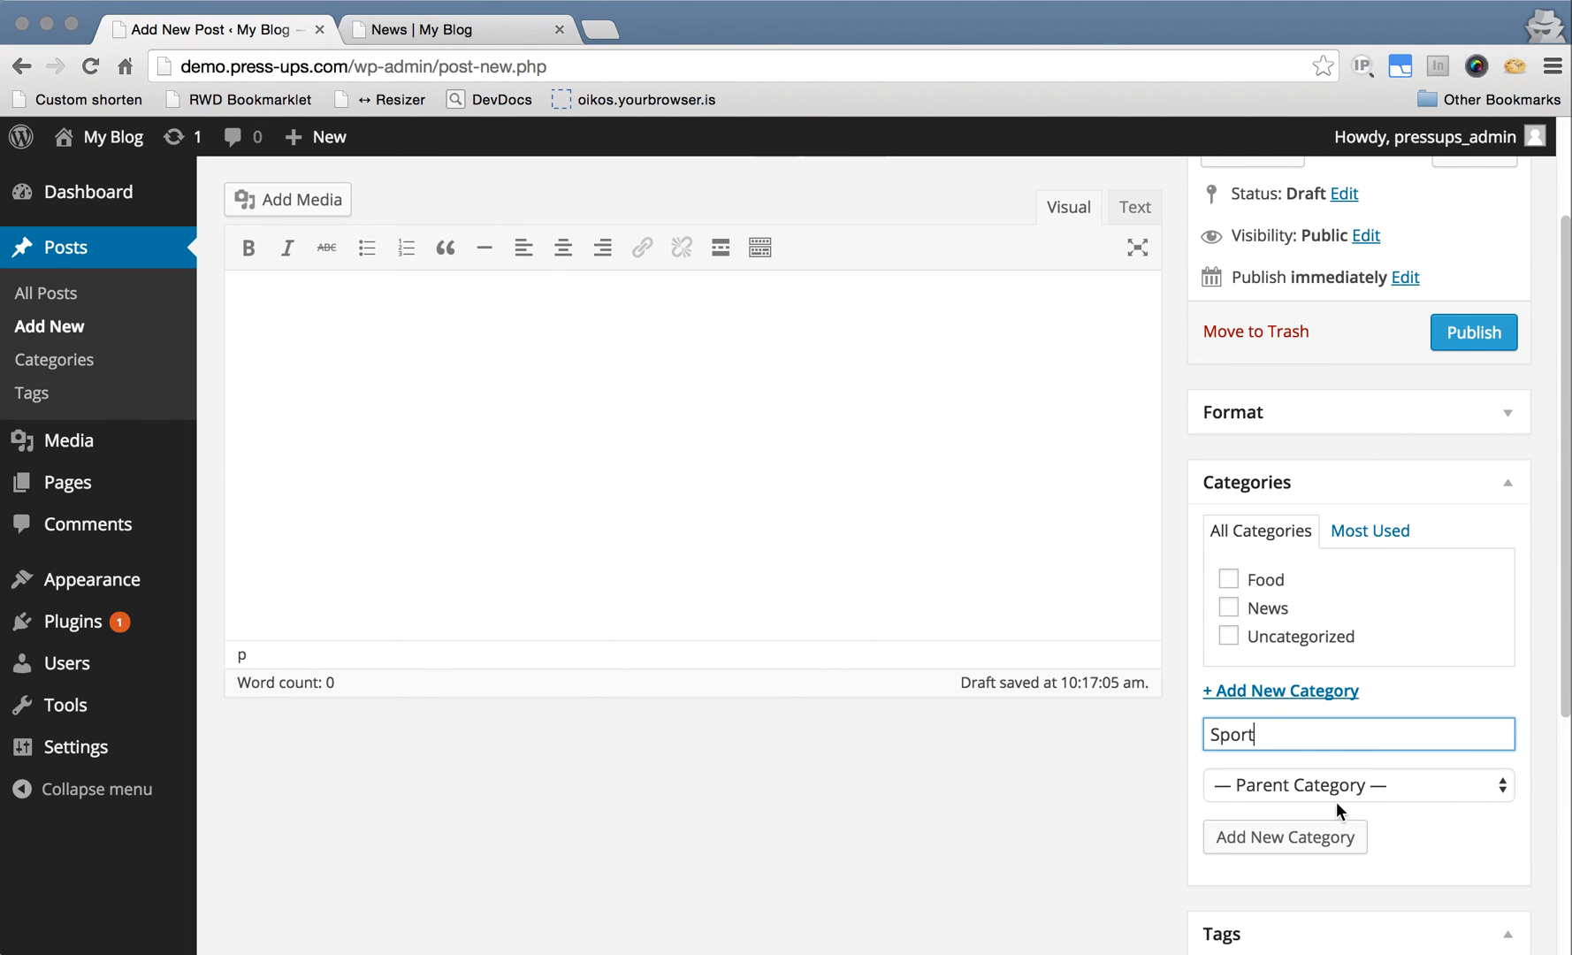
pyautogui.click(1374, 785)
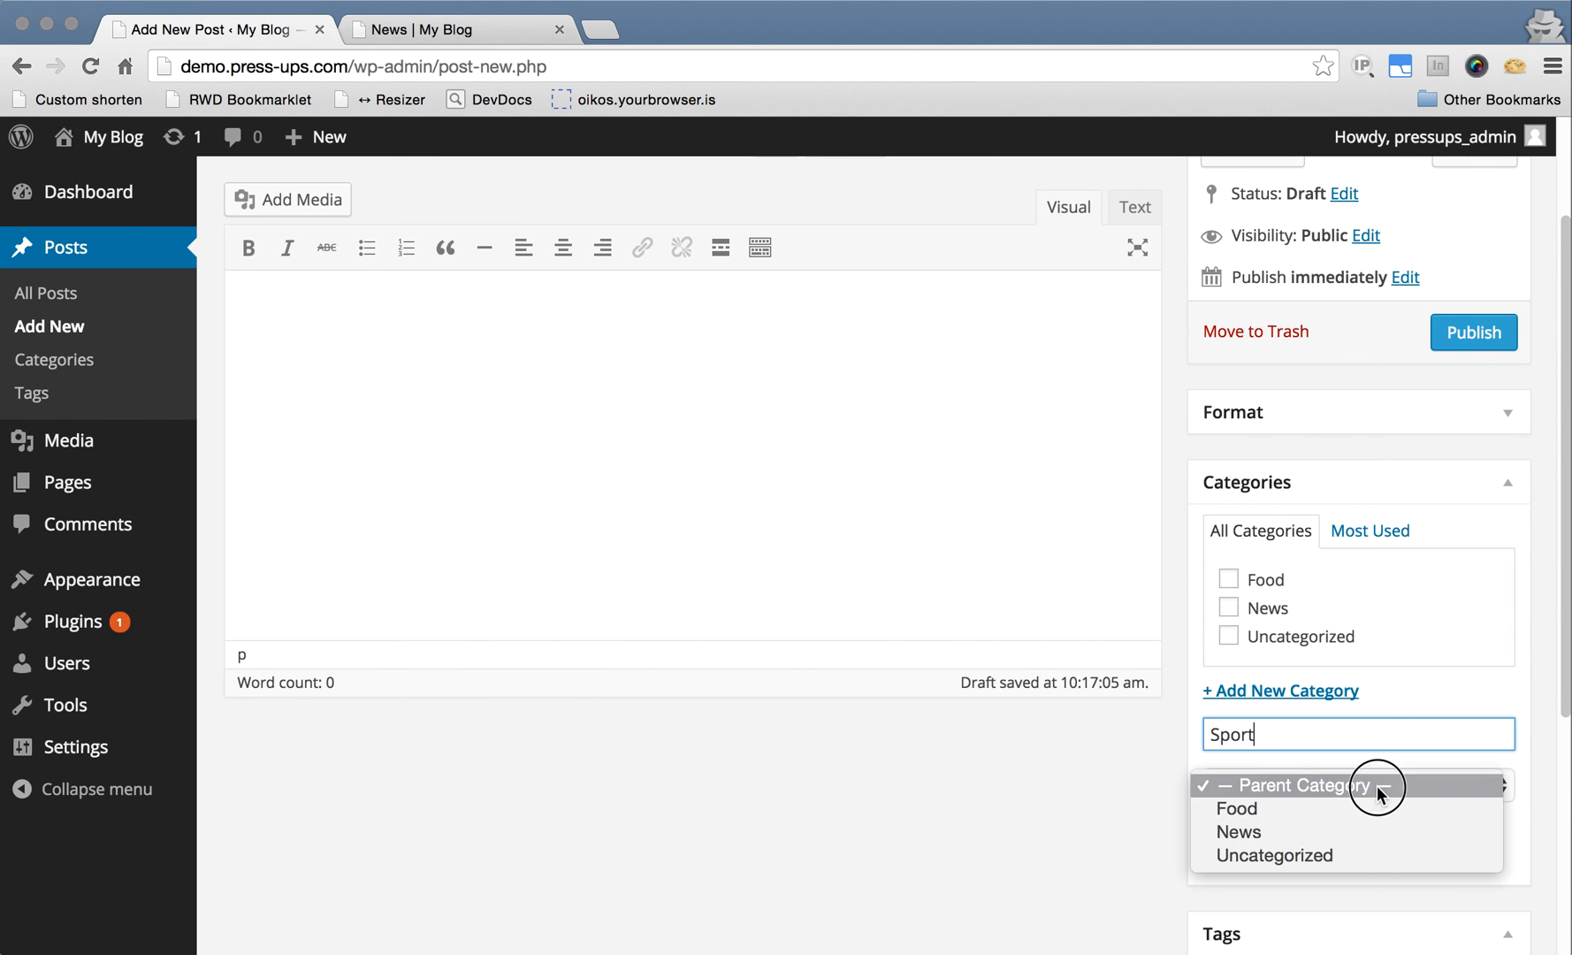
pyautogui.click(1125, 778)
pyautogui.click(1290, 838)
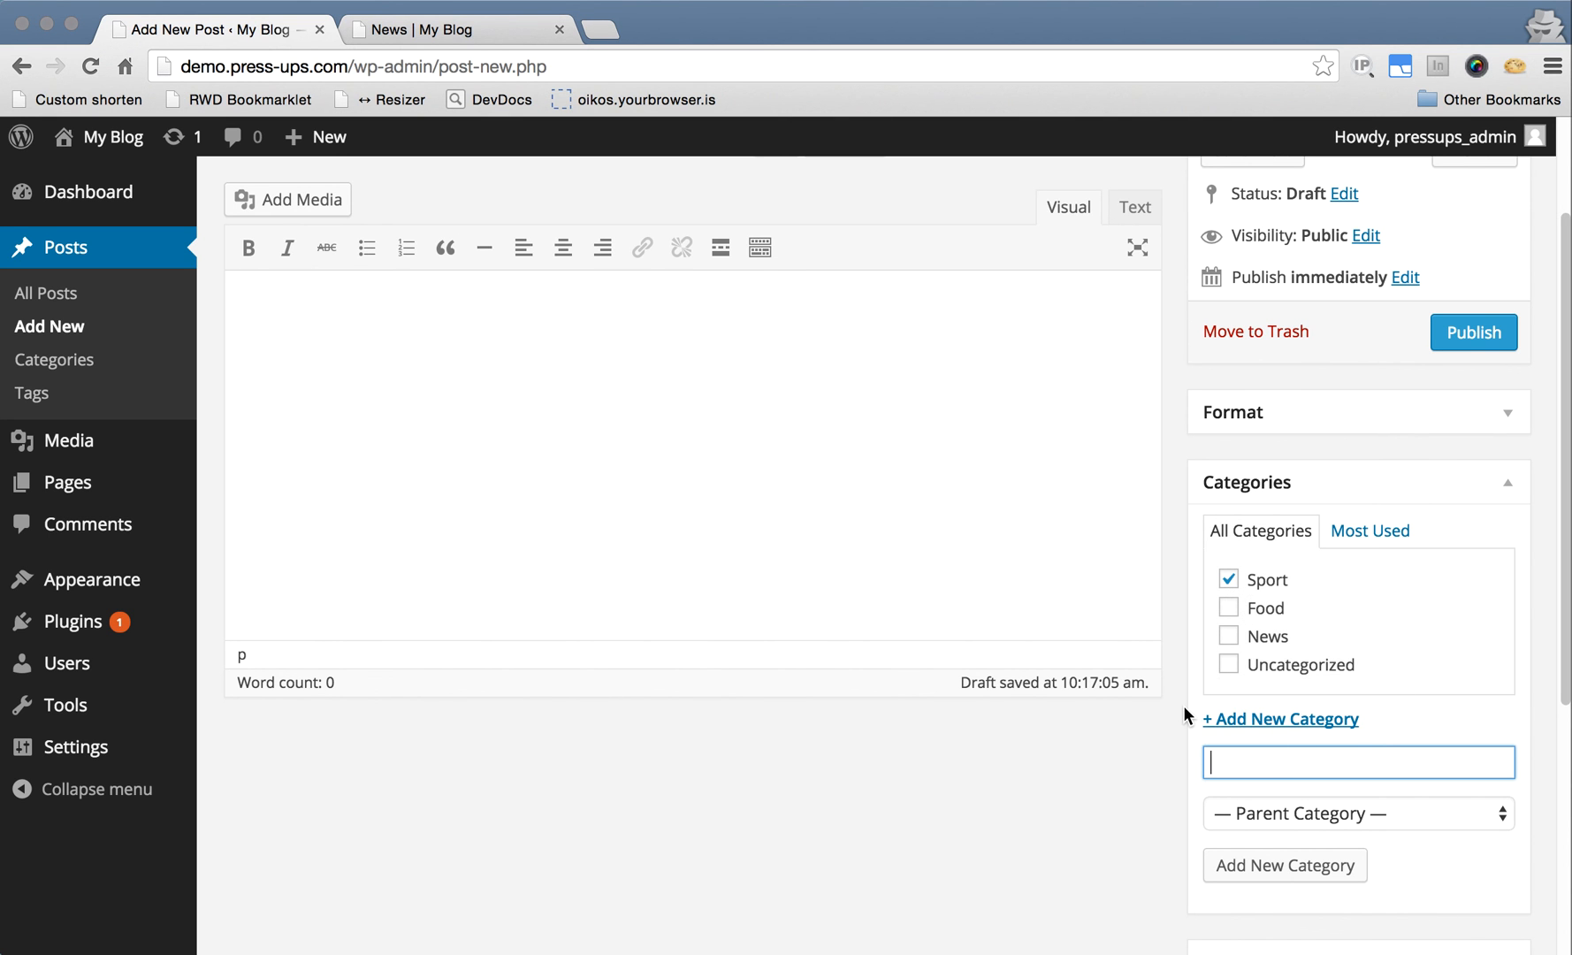
pyautogui.scroll(4, 1180, 703)
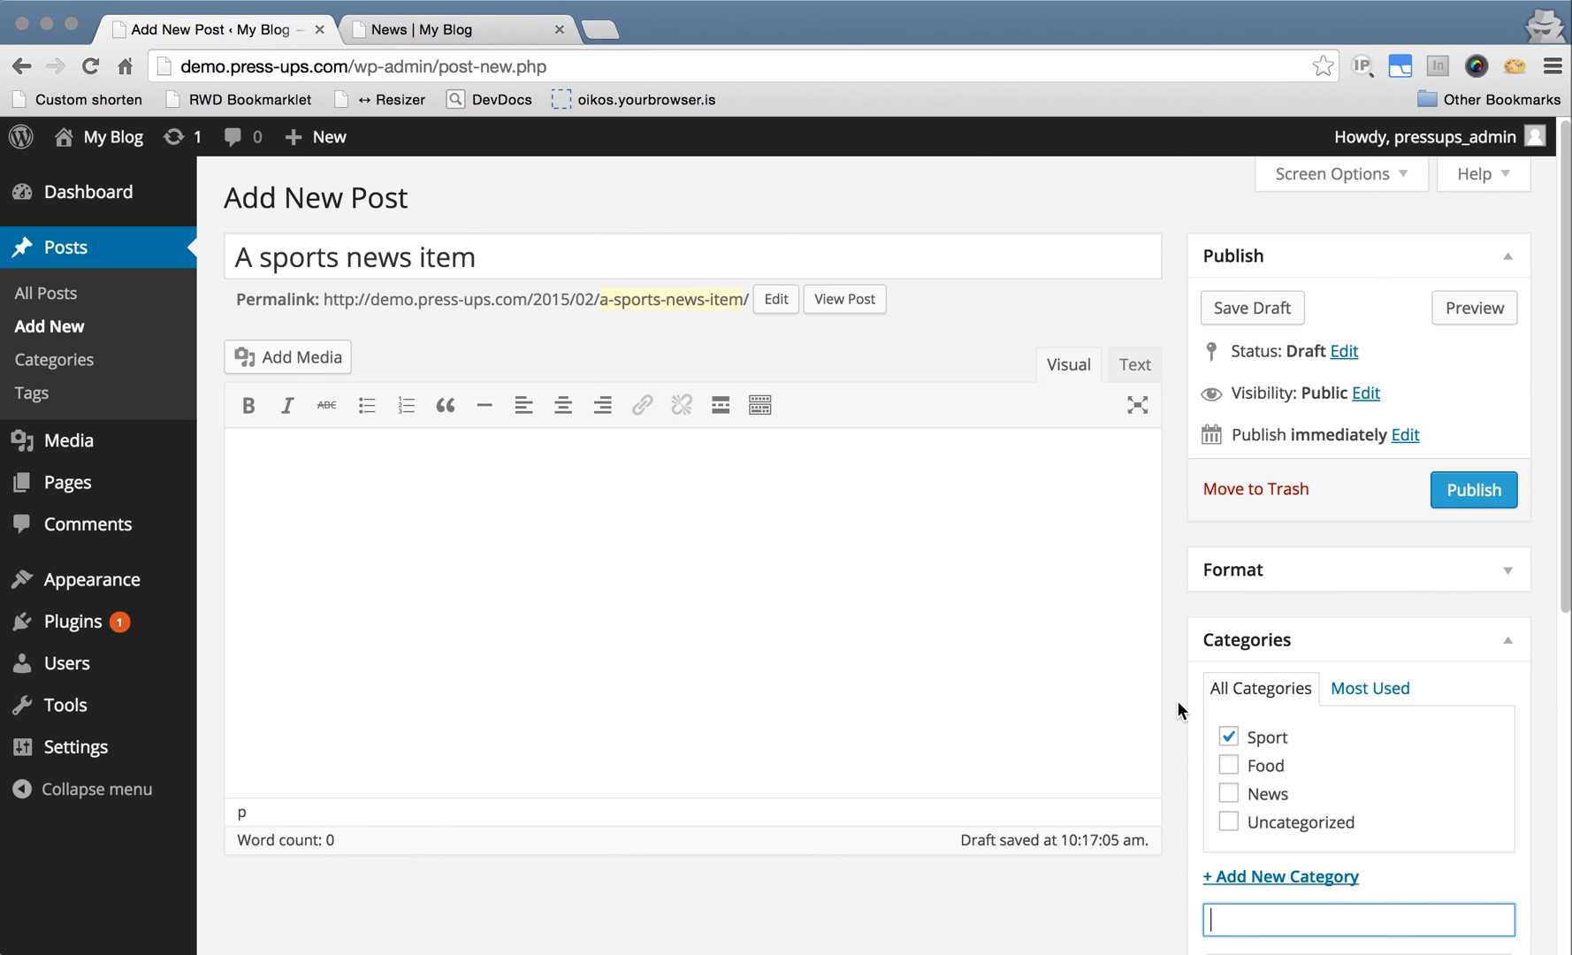
pyautogui.click(1461, 500)
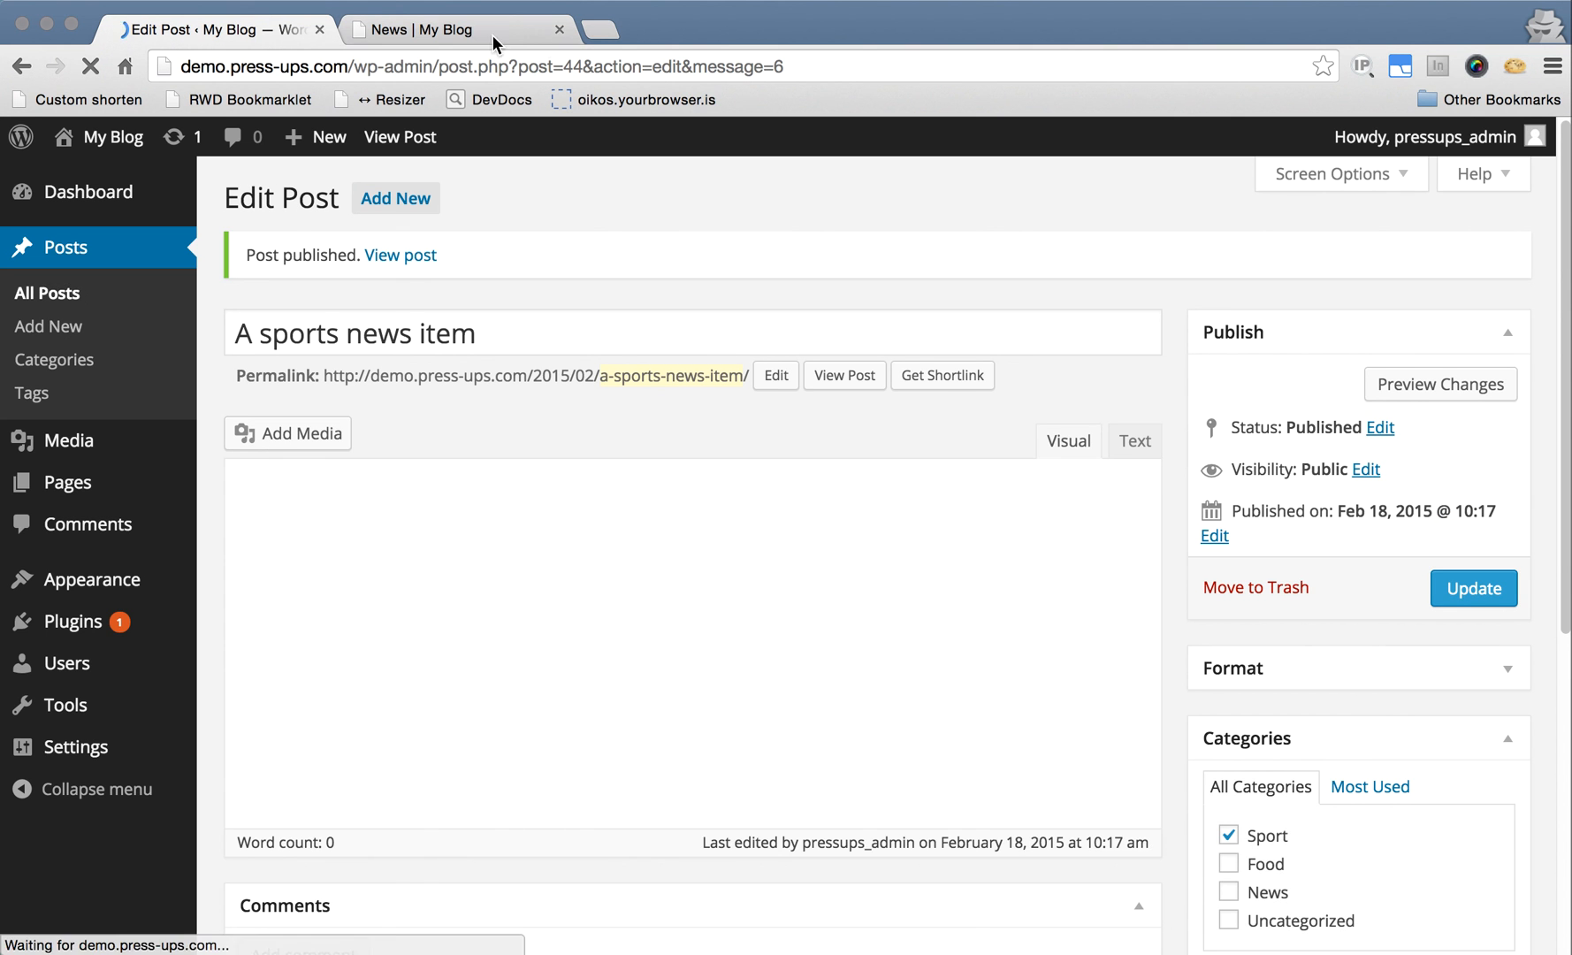
# Open the Sport category archive at demo.press-ups.com/category/sport/ on the site and look over its posts
pyautogui.click(439, 27)
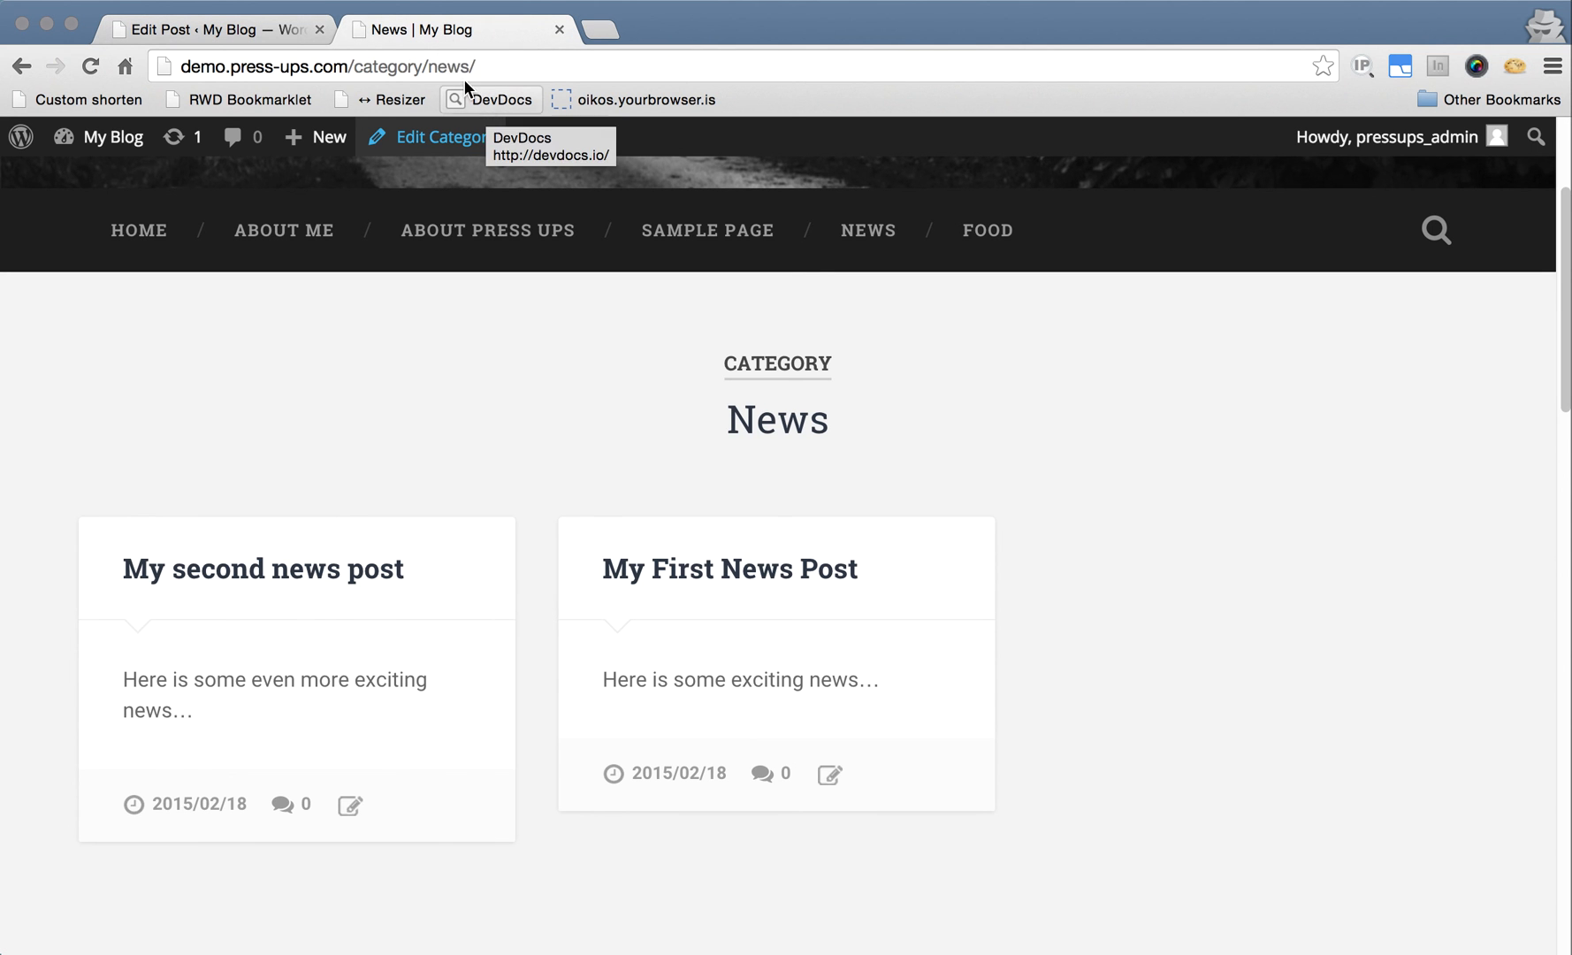
pyautogui.click(430, 66)
pyautogui.moveTo(428, 67); pyautogui.dragTo(610, 69)
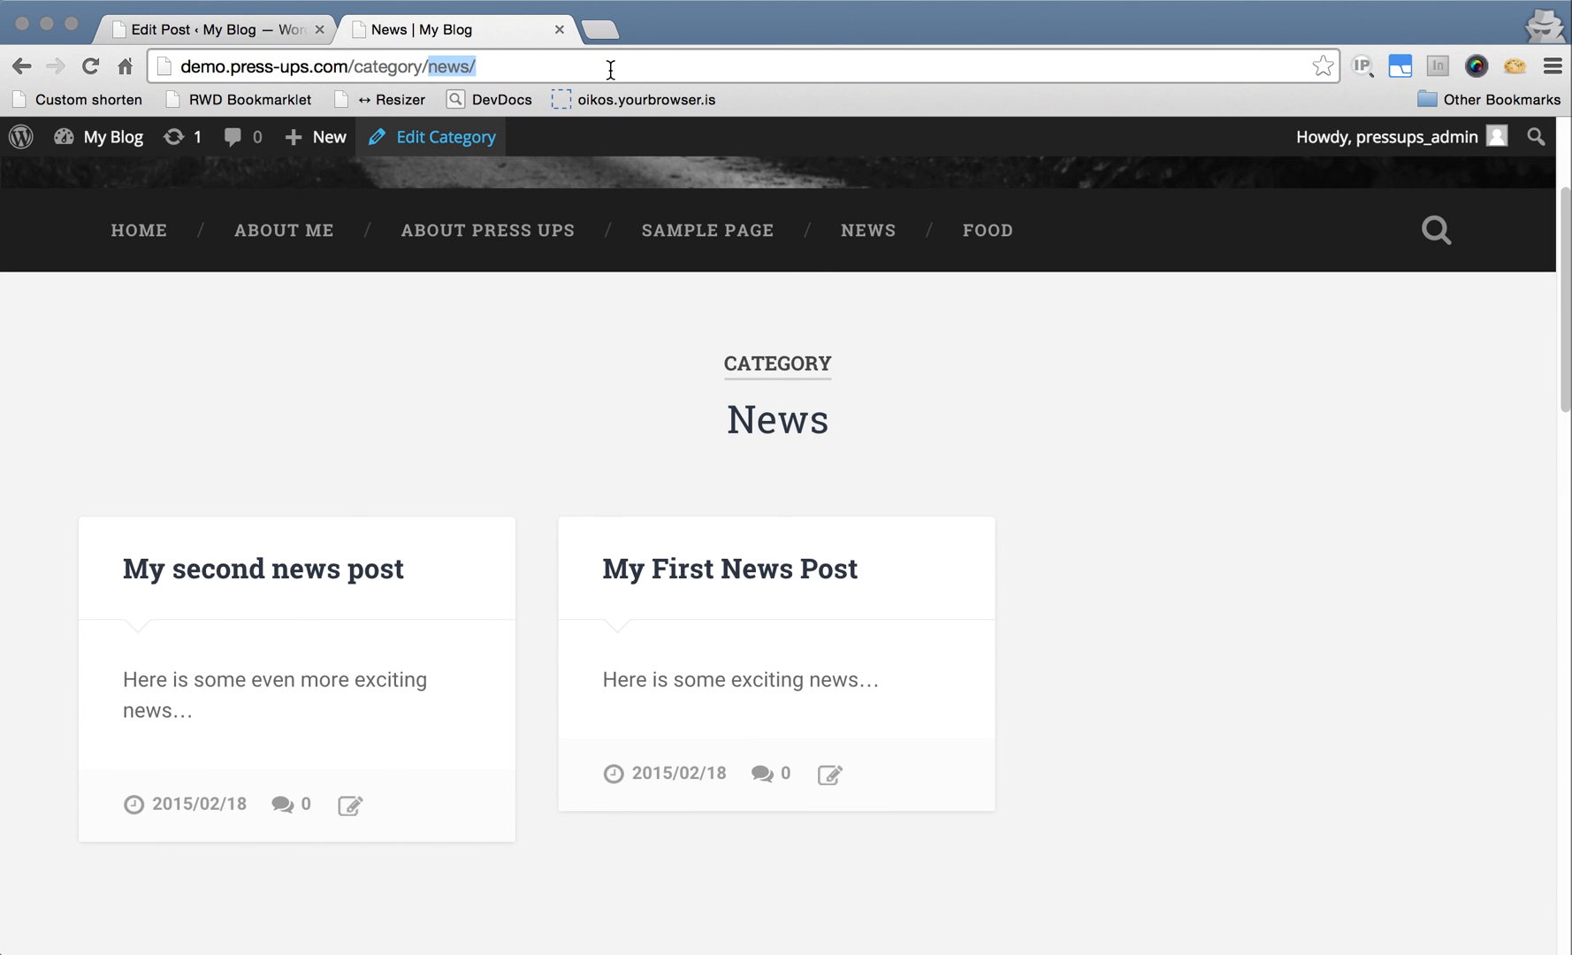
pyautogui.write('sport/')
pyautogui.press('Return')
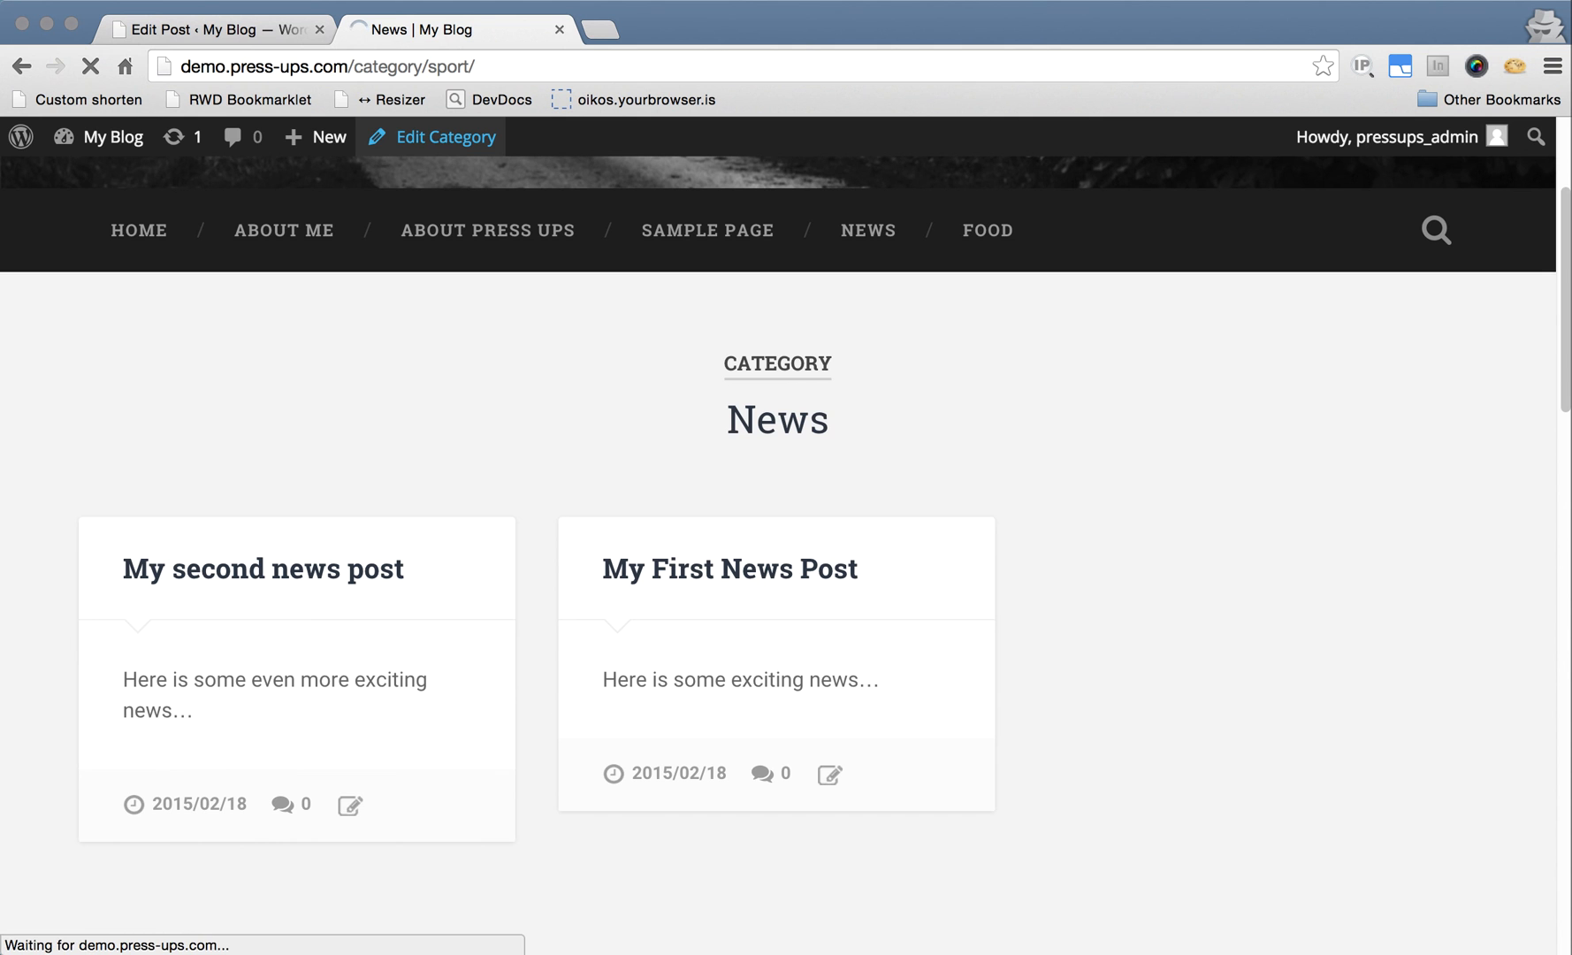
pyautogui.scroll(-3, 761, 741)
pyautogui.scroll(-3, 763, 752)
pyautogui.scroll(5, 763, 752)
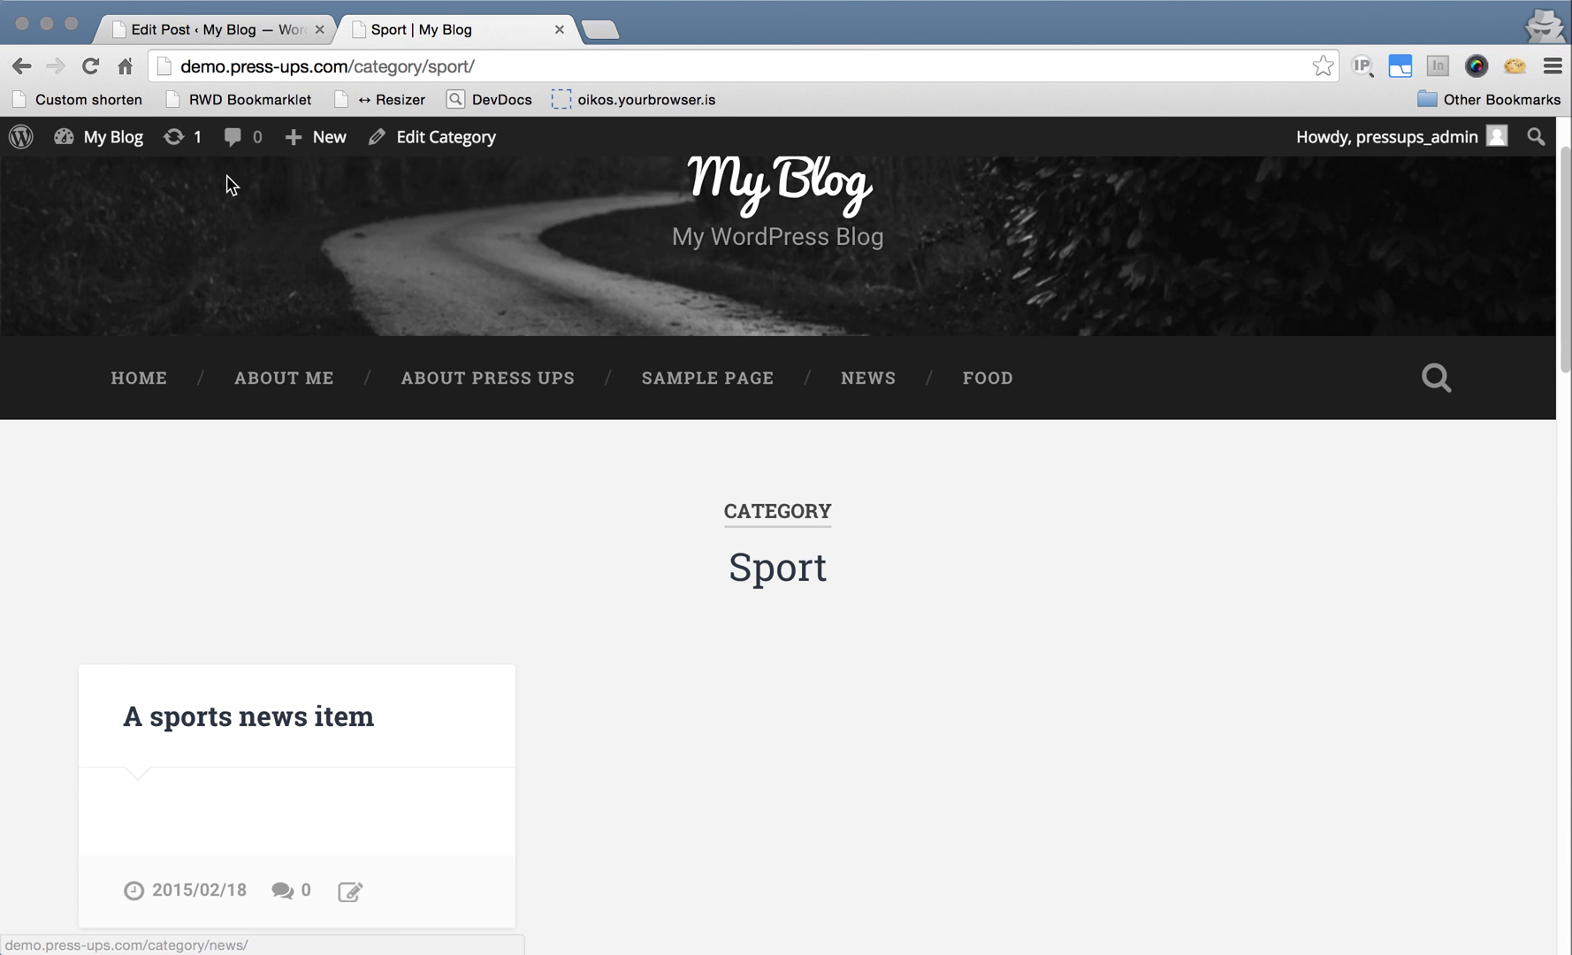
# Return to the WordPress admin and open the management page for post categories
pyautogui.click(221, 31)
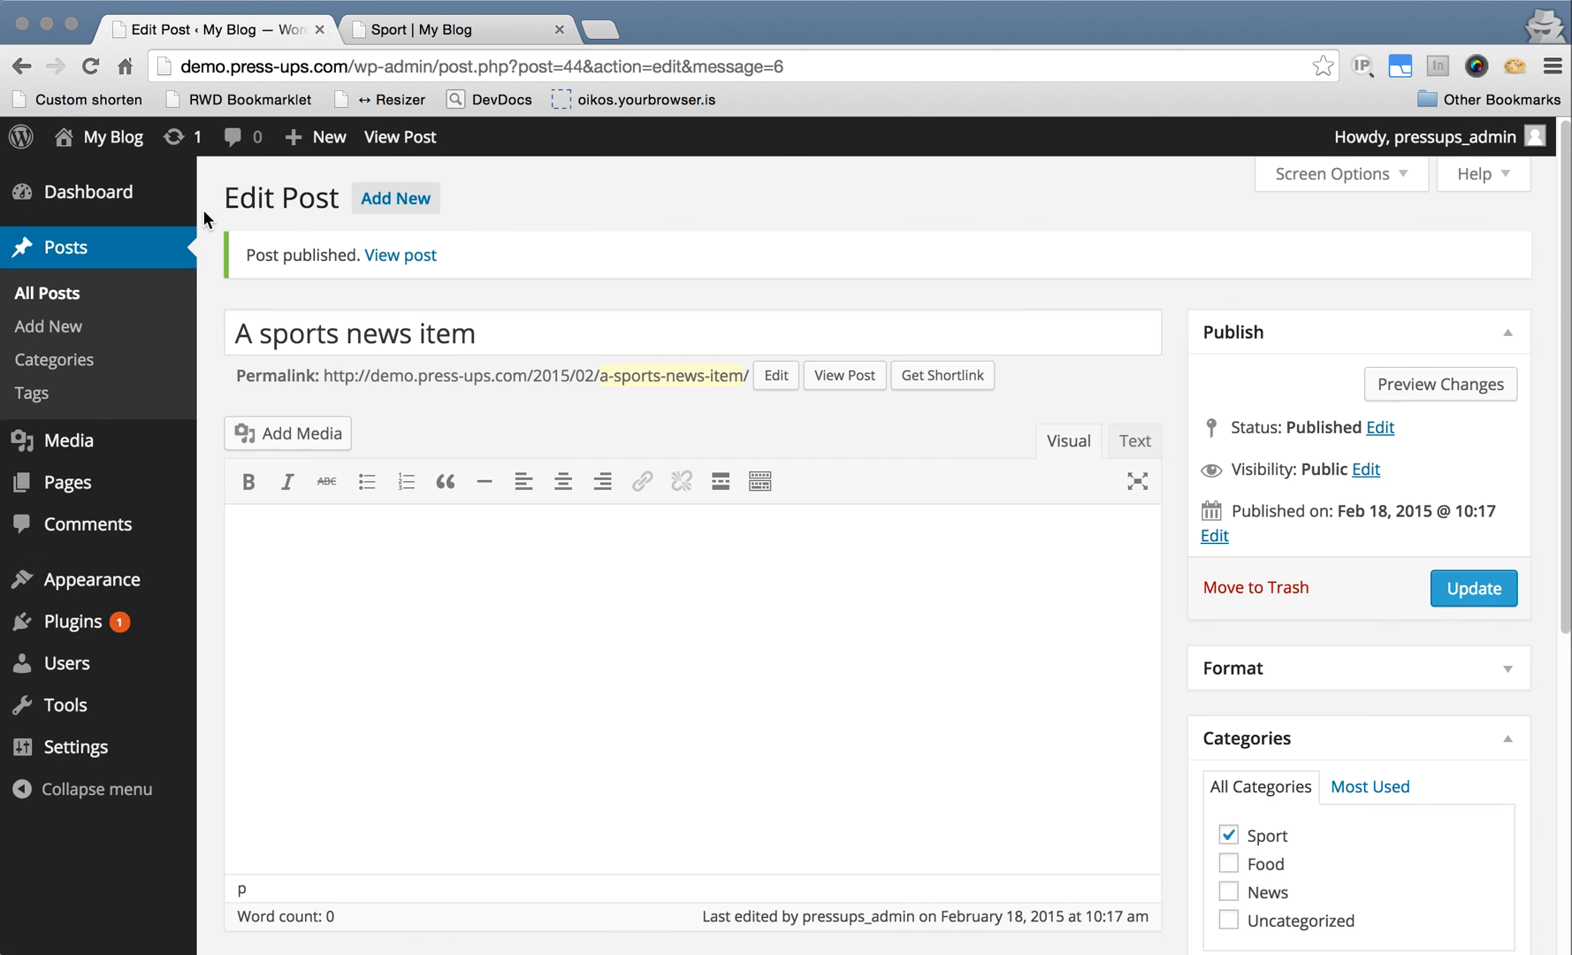
pyautogui.click(53, 362)
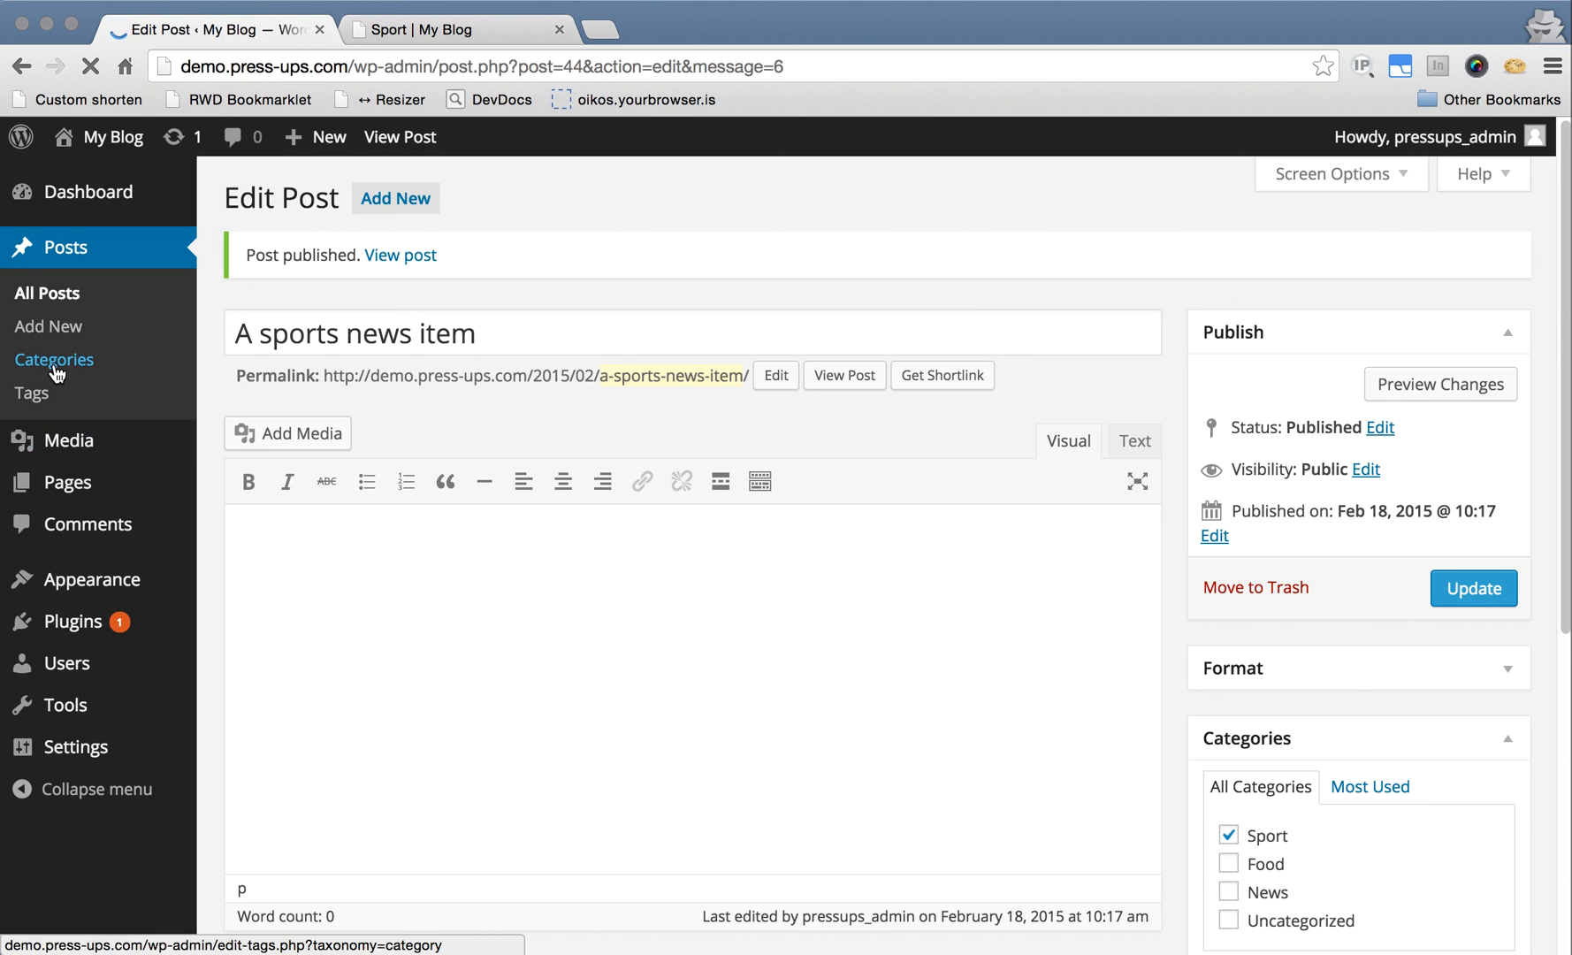